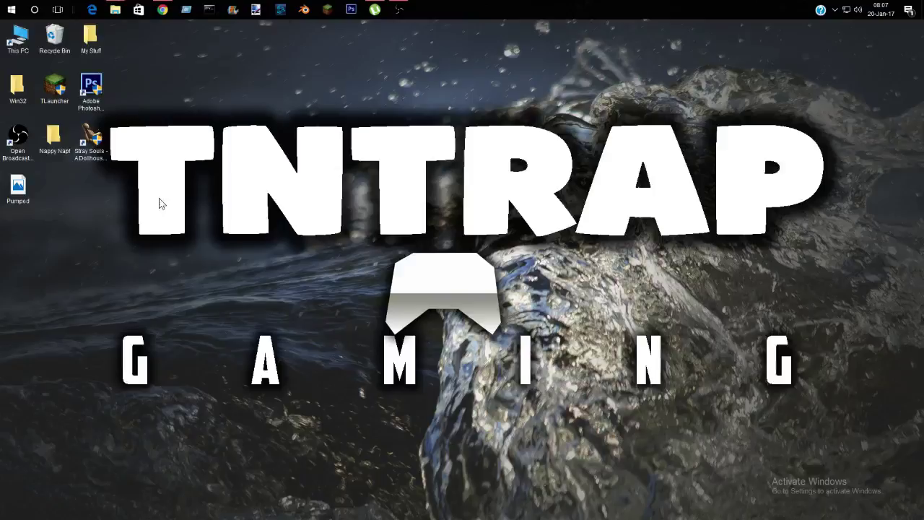
Restore Chrome to a smaller window and drag the old downloaded jpg onto the desktop.
left_click(165, 12)
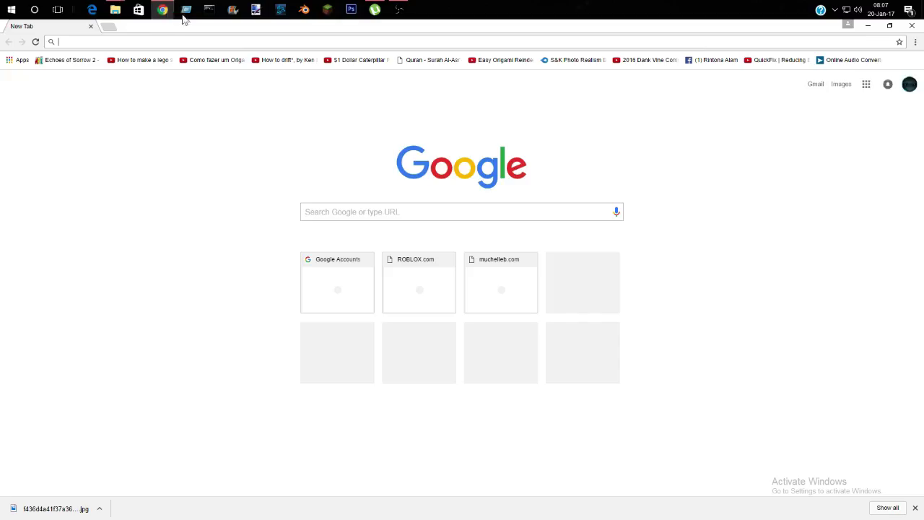
double_click(395, 31)
mouse_move(245, 330)
left_mouse_down()
mouse_move(139, 278)
mouse_move(100, 171)
left_mouse_up()
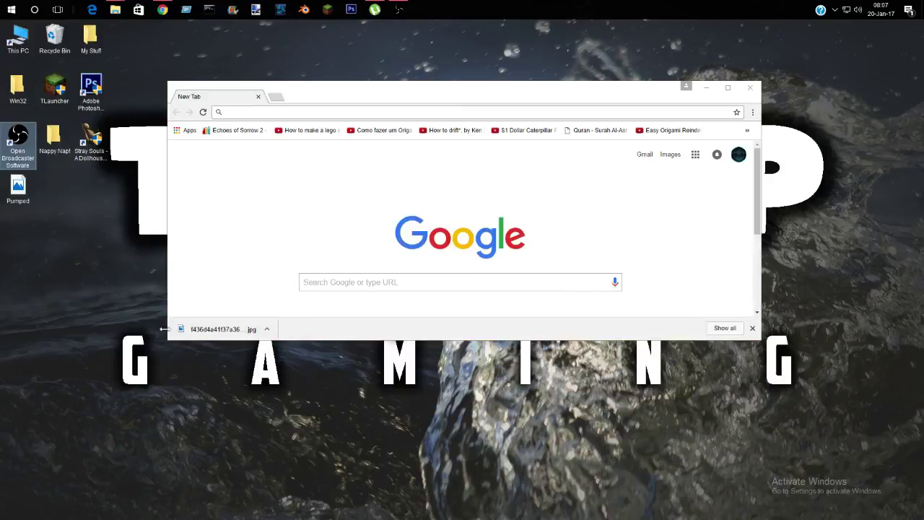
mouse_move(217, 329)
left_mouse_down()
mouse_move(107, 466)
mouse_move(118, 390)
left_mouse_up()
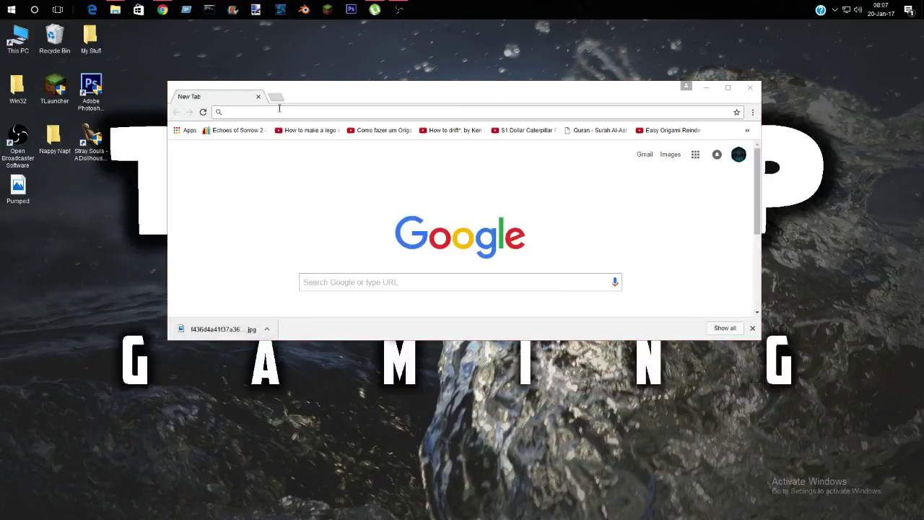
left_click_drag(358, 99, 547, 111)
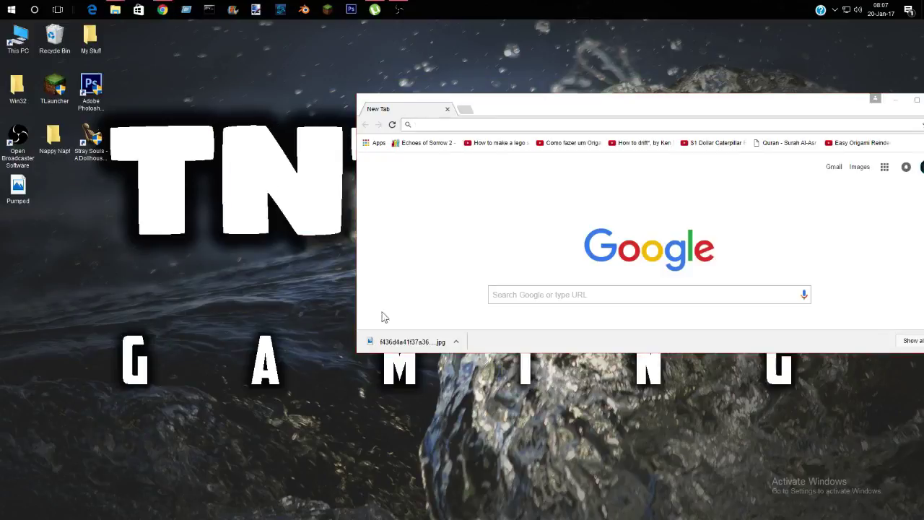
left_click_drag(408, 341, 342, 441)
left_click(408, 342)
left_click(439, 341)
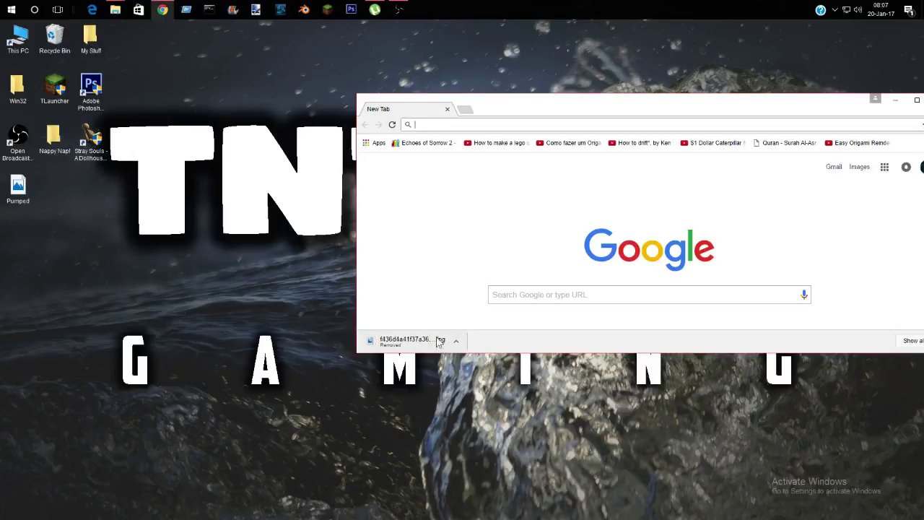
type("ww")
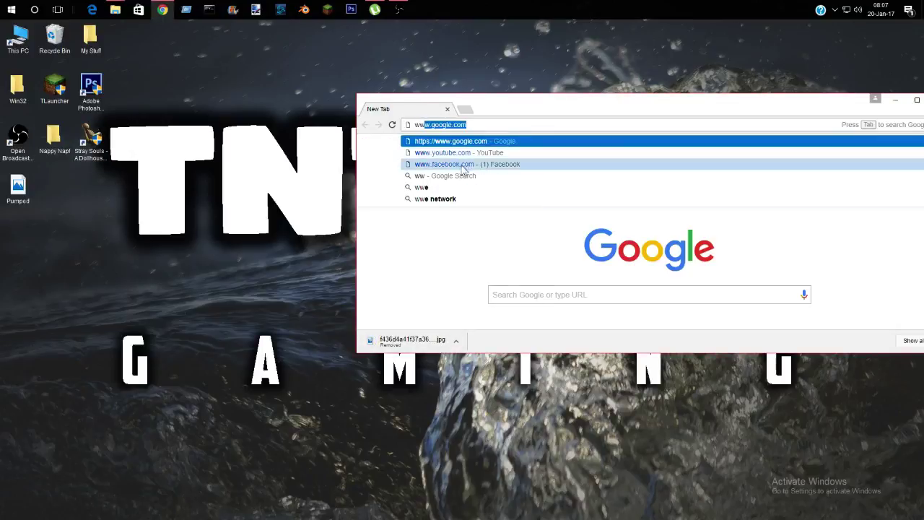
key("Return")
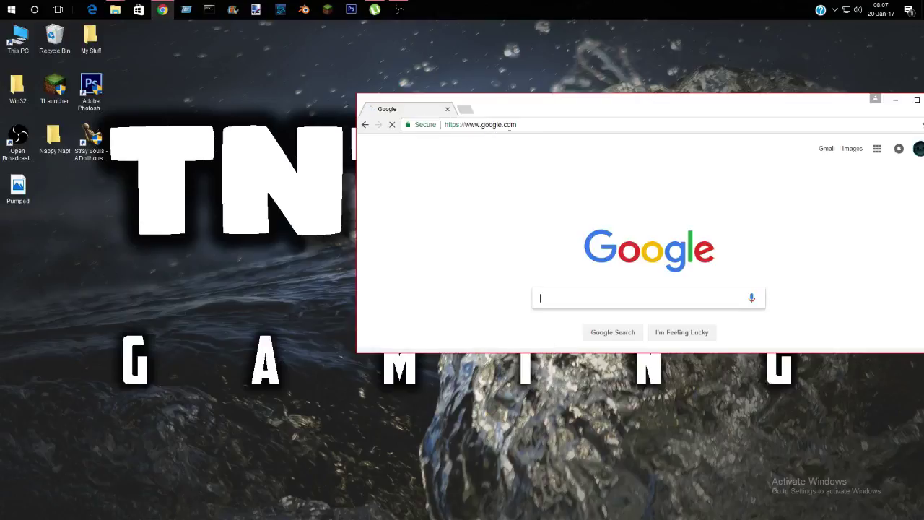
type("g")
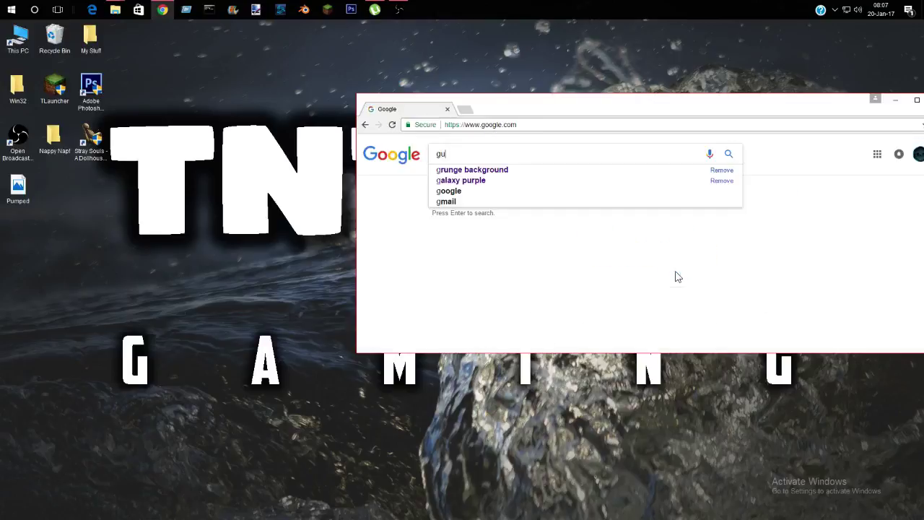
type("unge")
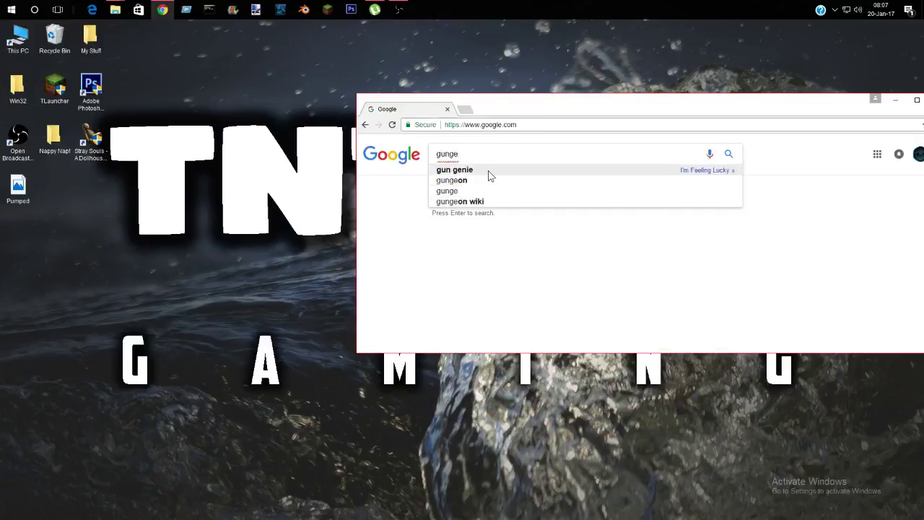
key("BackSpace")
key("BackSpace")
key("BackSpace")
key("BackSpace")
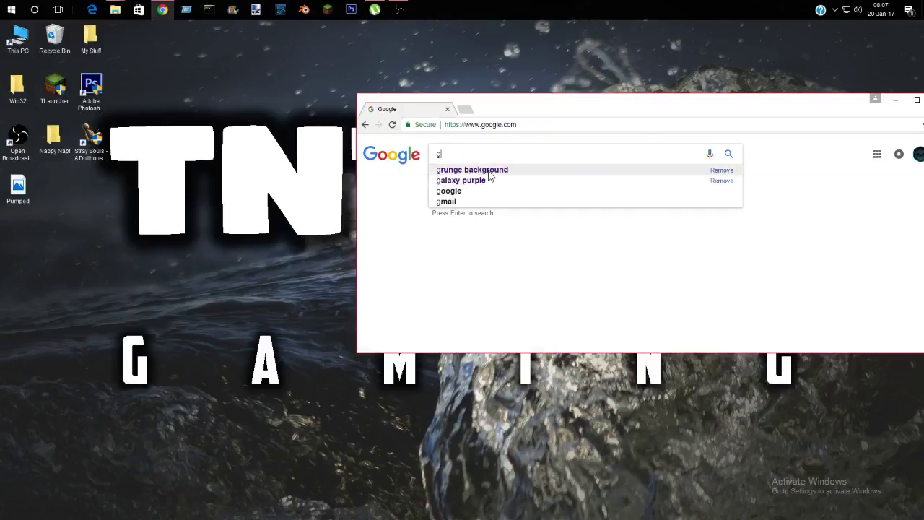
Search for 'grunge background' and preview the first image result.
type("runge")
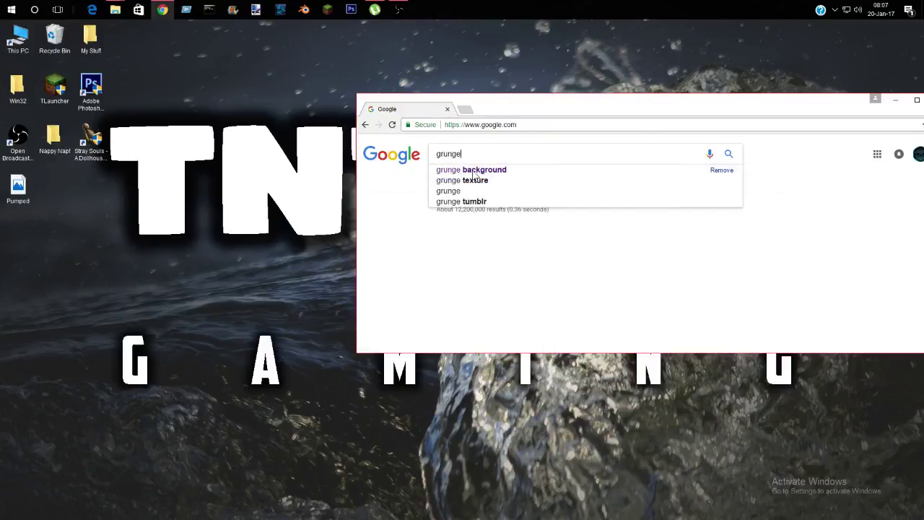
left_click(473, 170)
left_click(479, 274)
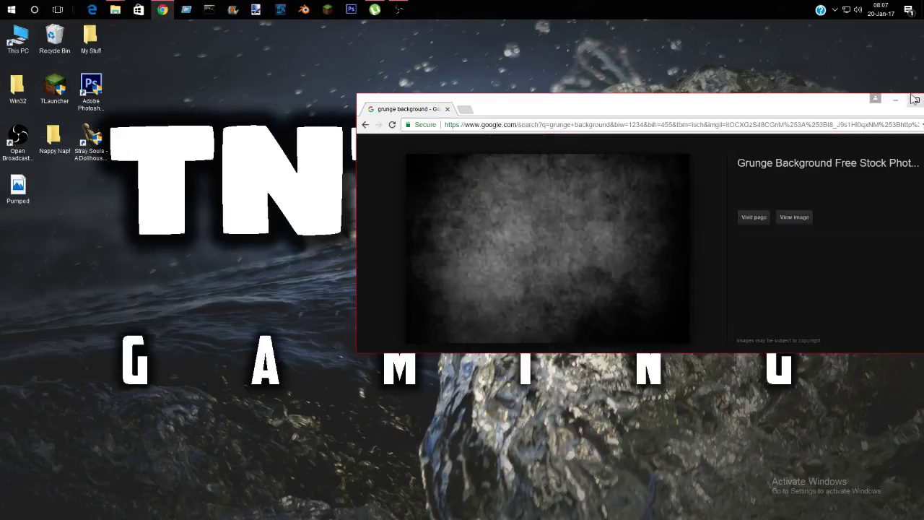
Maximize Chrome and browse the grunge background image results.
left_click_drag(859, 108, 793, 113)
left_click(851, 105)
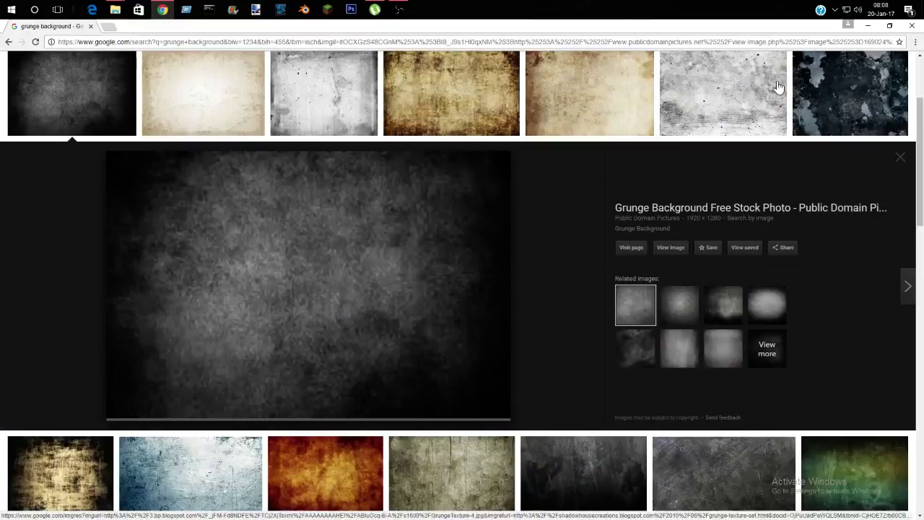
scroll(662, 137, "down", 2)
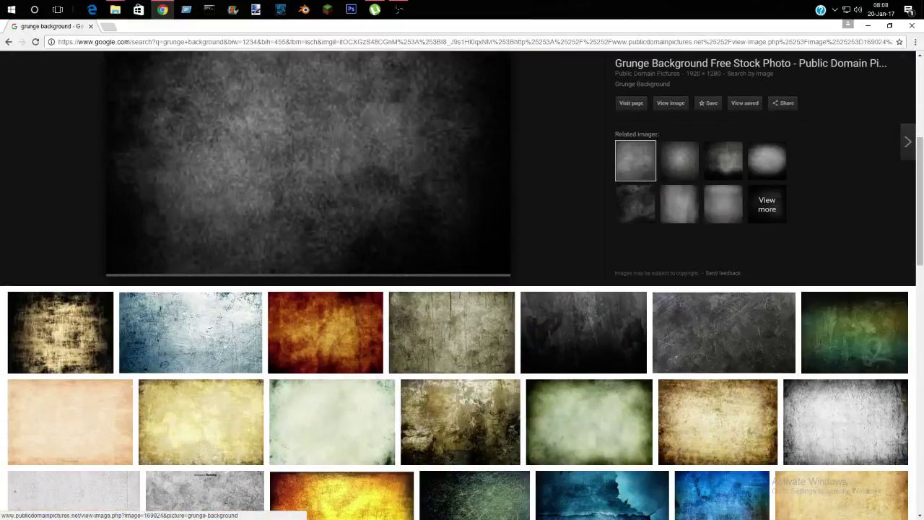
scroll(654, 135, "down", 1)
scroll(654, 136, "down", 1)
scroll(654, 136, "down", 2)
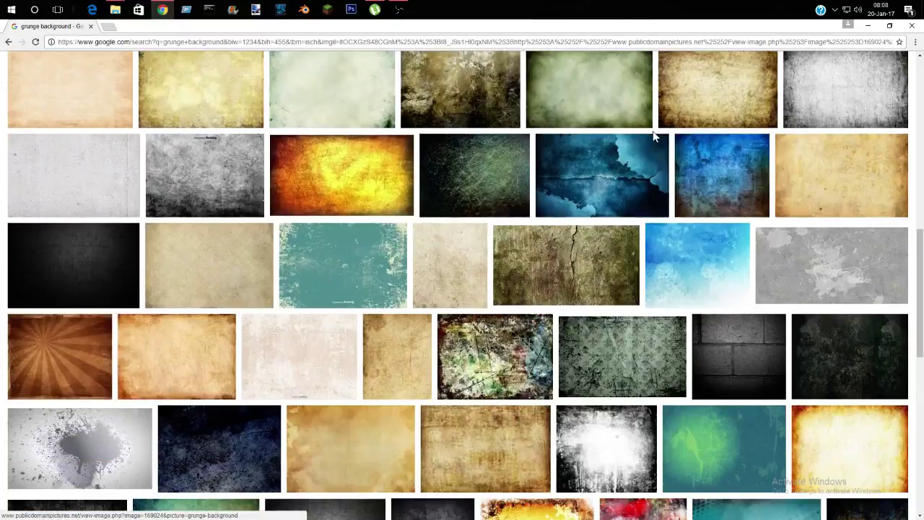
scroll(654, 136, "down", 3)
scroll(654, 136, "up", 3)
scroll(654, 135, "up", 1)
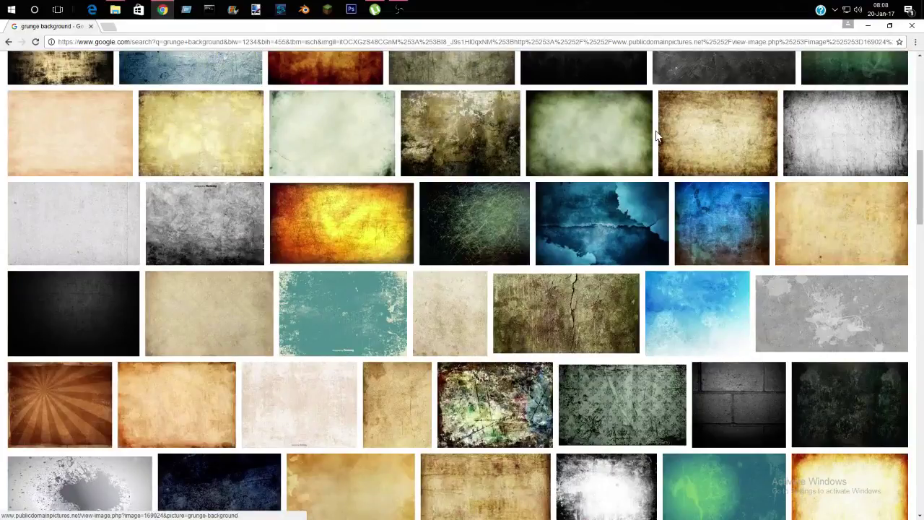
scroll(657, 136, "up", 2)
scroll(693, 183, "up", 2)
scroll(693, 179, "up", 1)
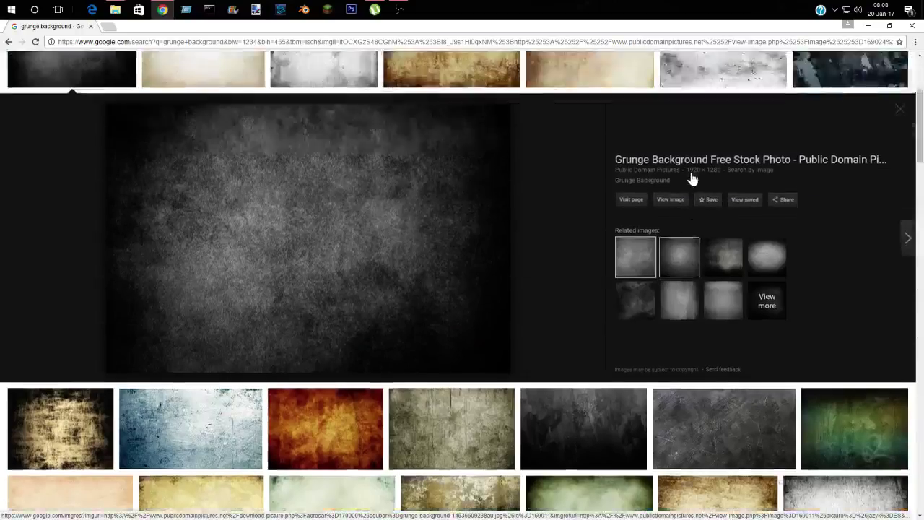
scroll(694, 178, "up", 3)
scroll(303, 414, "down", 1)
Save the previewed dark grunge image to the Desktop as a JPEG.
right_click(300, 373)
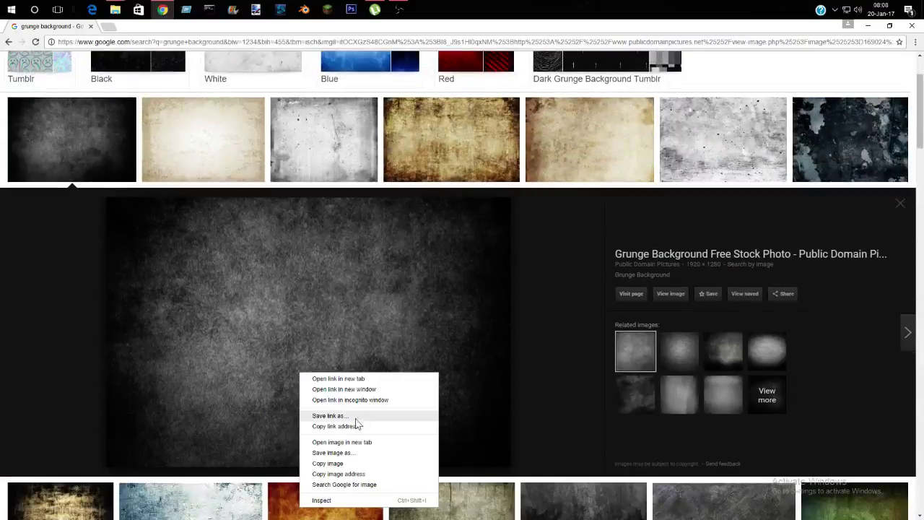
left_click(343, 453)
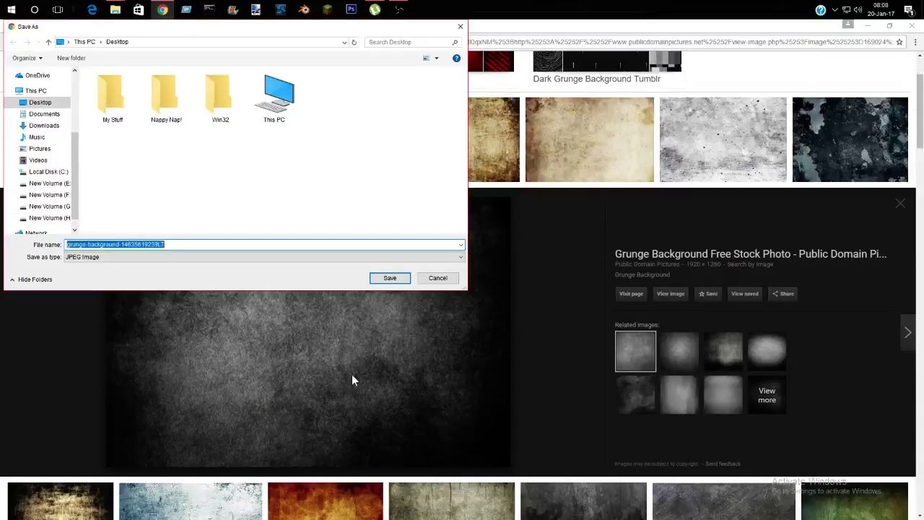
left_click(381, 278)
left_click(385, 278)
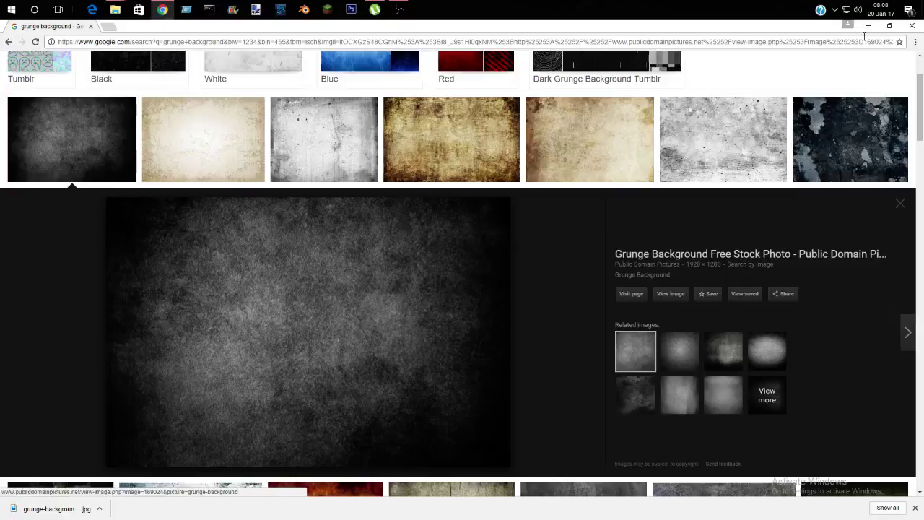
left_click(109, 27)
type("www.")
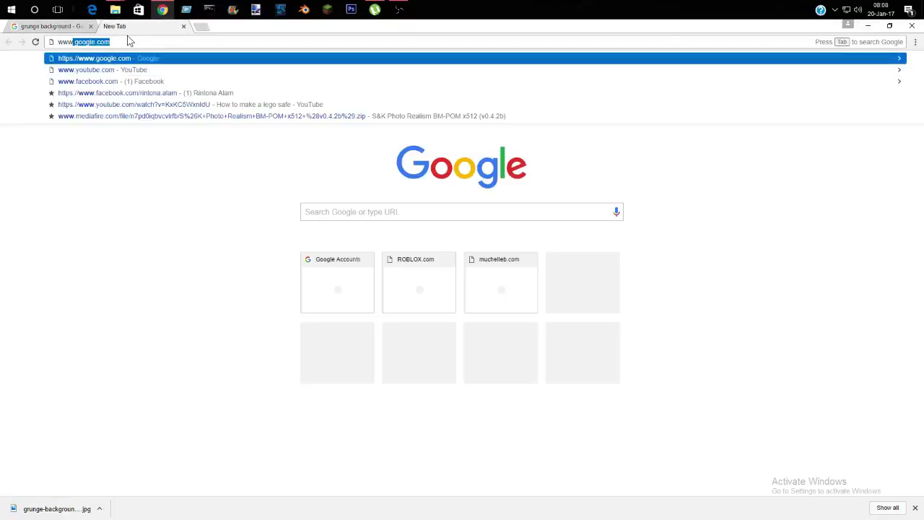
type("dafont.com")
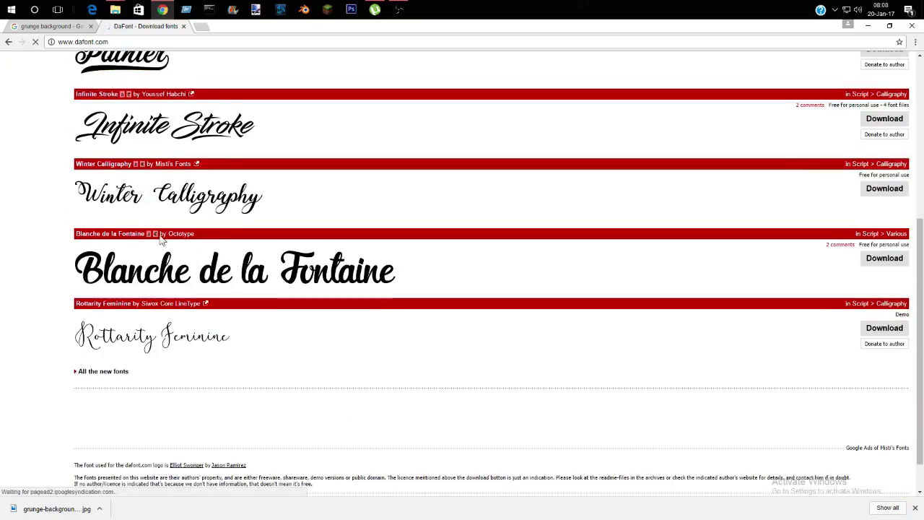
left_click(184, 26)
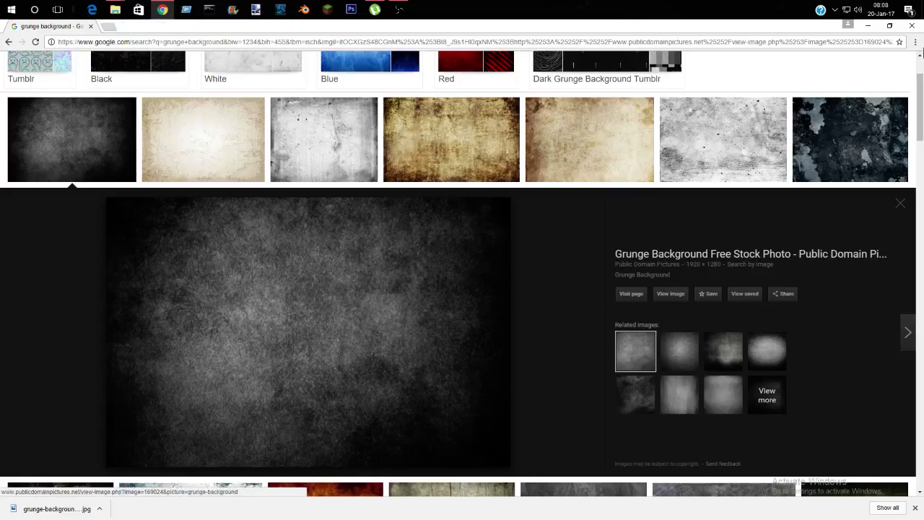
left_click(869, 26)
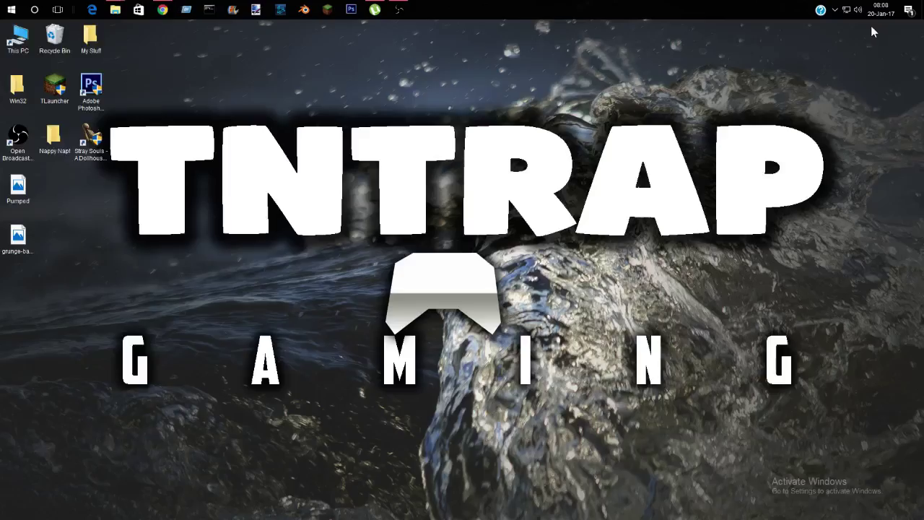
Launch Photoshop CS6 and create a new 1280 × 720 px, 300 ppi white document.
left_click(91, 94)
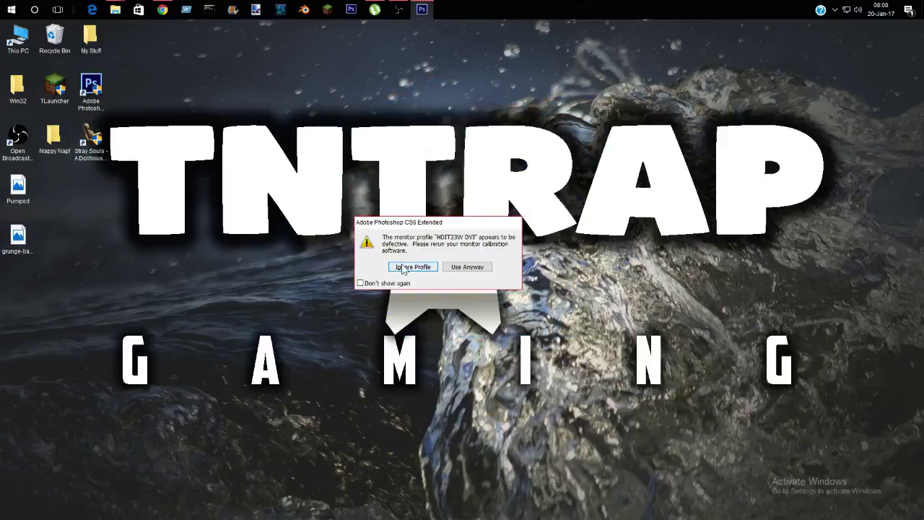
left_click(403, 268)
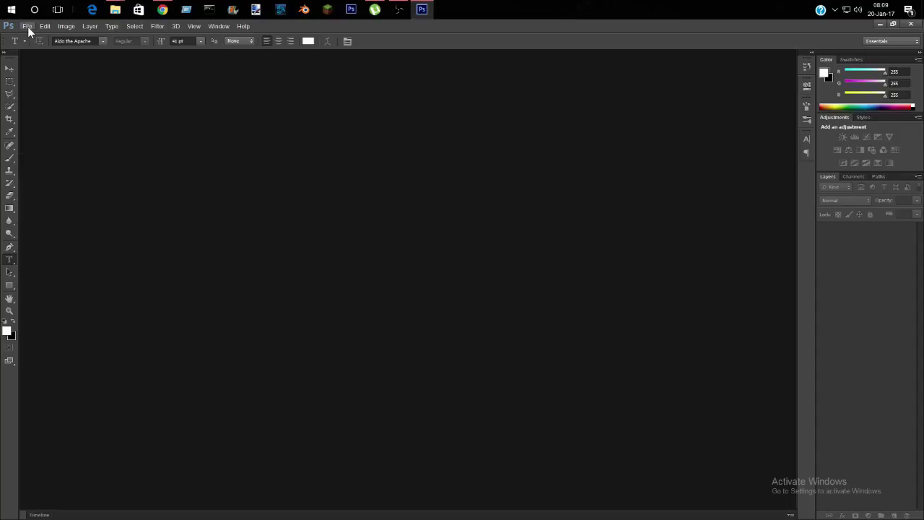
left_click(28, 28)
left_click(44, 37)
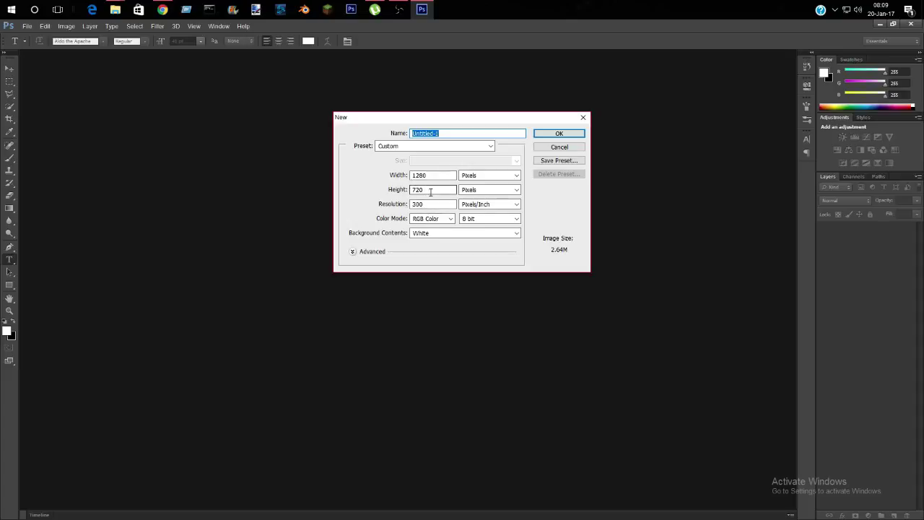
left_click(568, 134)
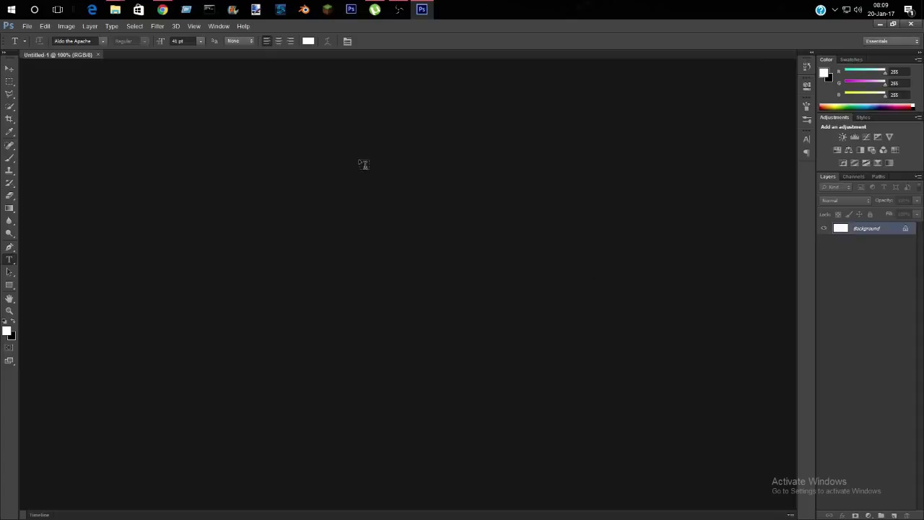
Place the grunge-background image and stretch it over the full 1280 × 720 canvas.
left_click(28, 26)
left_click(58, 182)
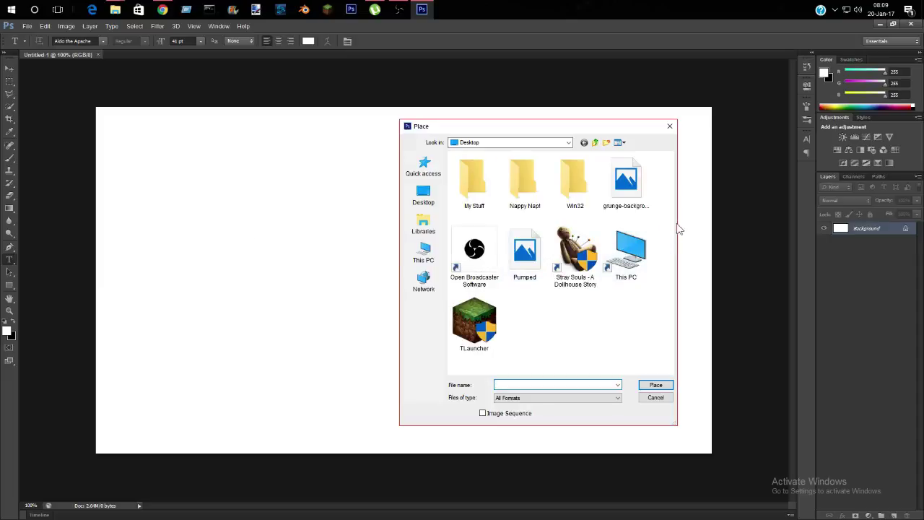
left_click(636, 203)
left_click(656, 385)
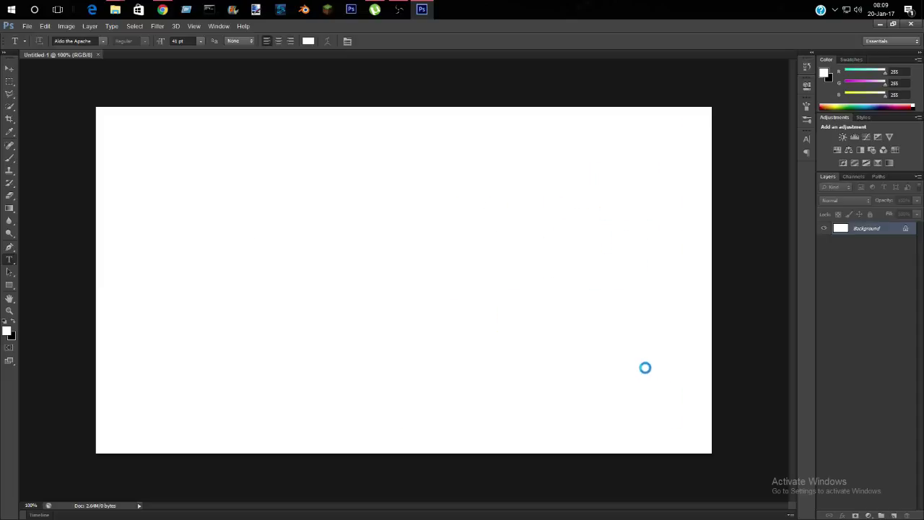
left_click_drag(664, 280, 717, 280)
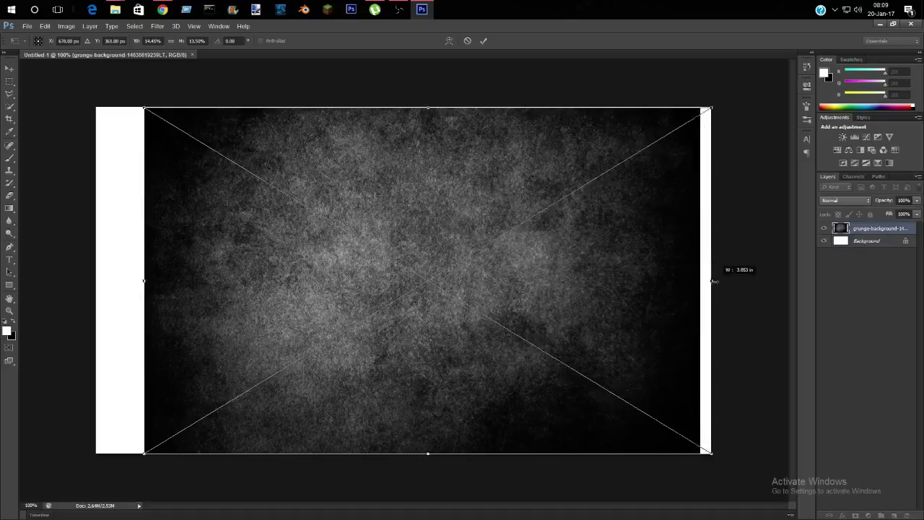
left_click_drag(144, 281, 87, 281)
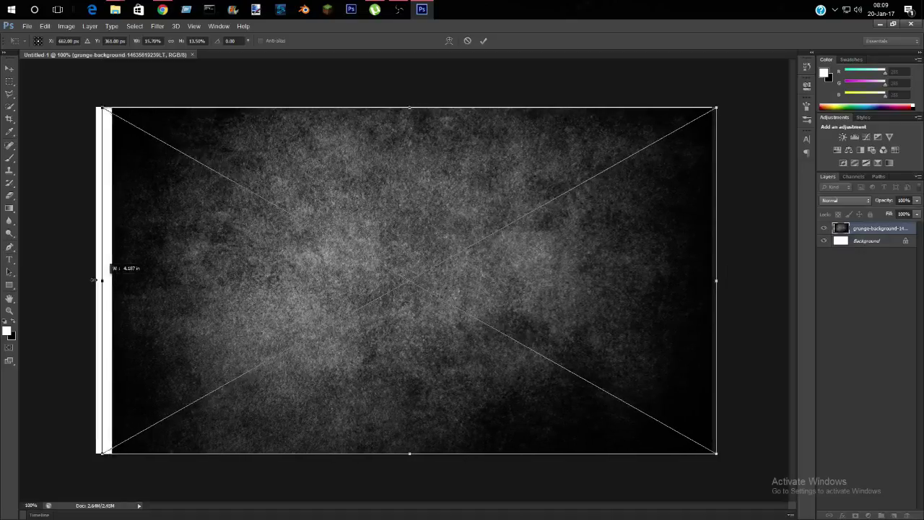
left_click_drag(403, 109, 402, 104)
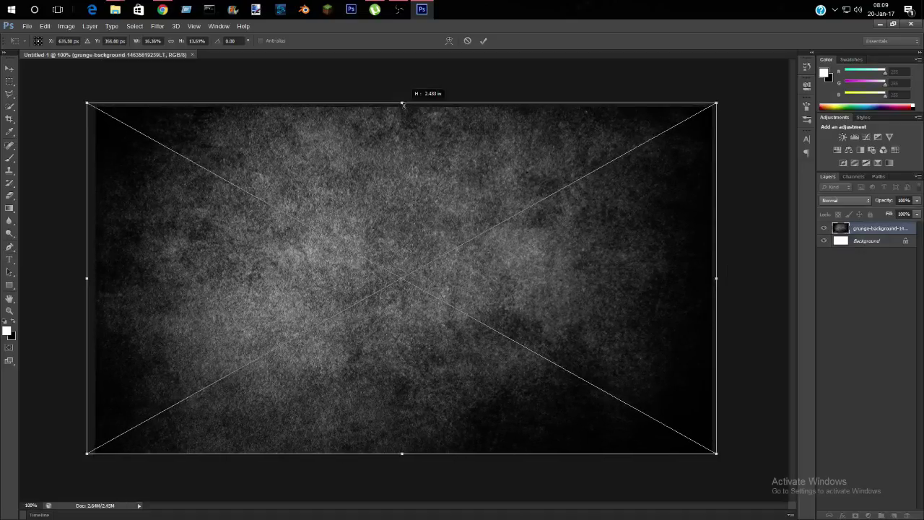
left_click(484, 42)
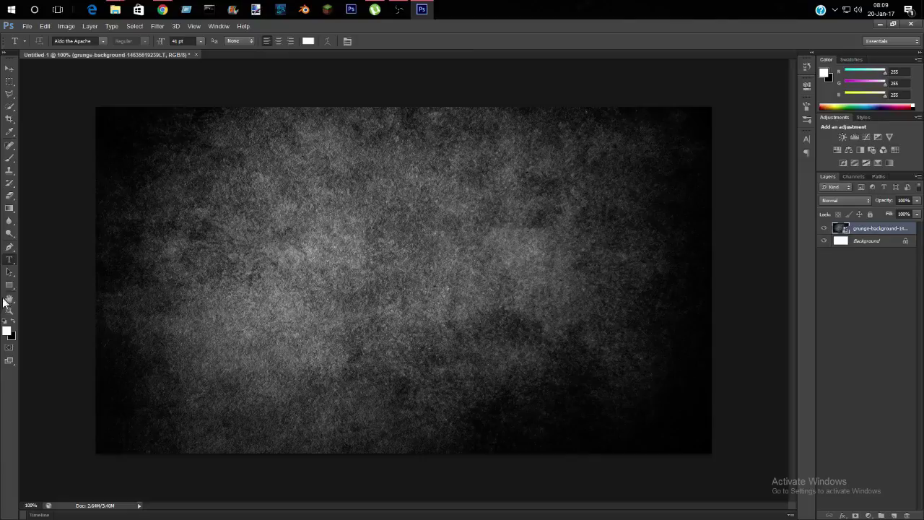
Add a white 'HOW TO GET' text line near the top left.
left_click(127, 153)
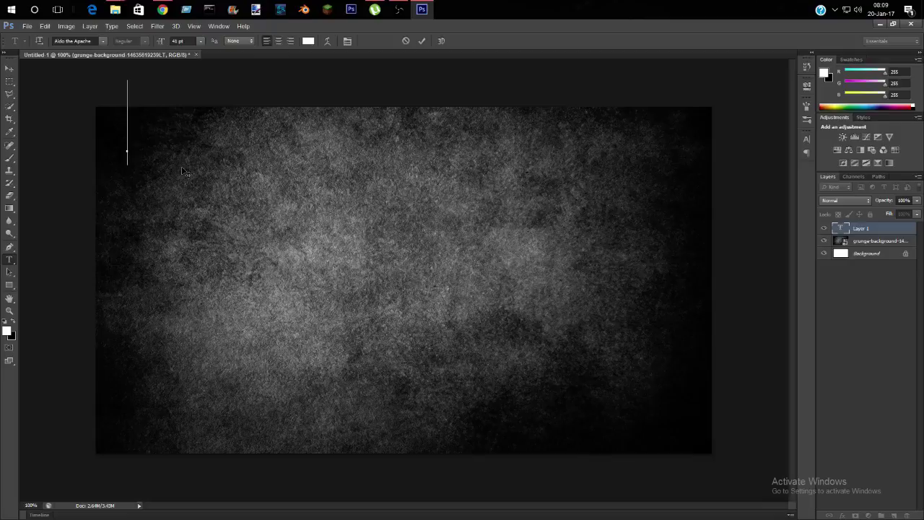
type("HUW")
key("BackSpace")
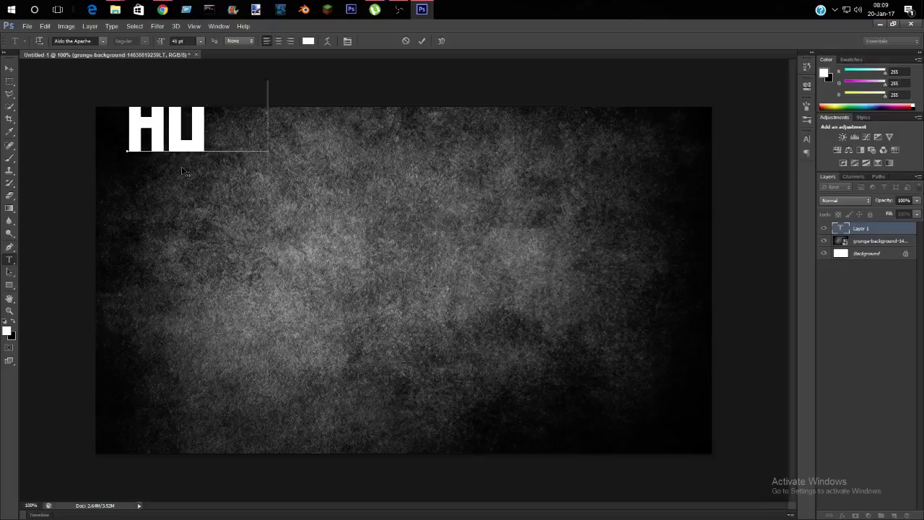
type("W TO")
key("BackSpace")
key("BackSpace")
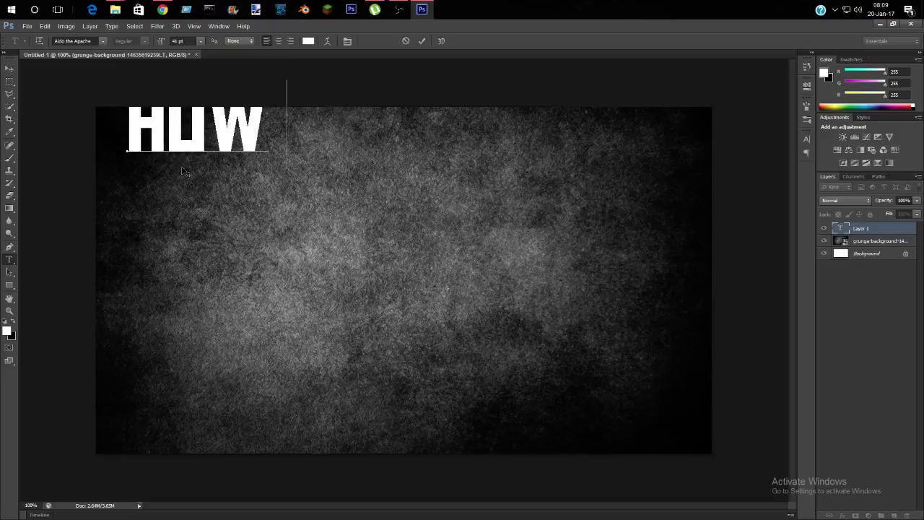
left_click_drag(354, 158, 340, 214)
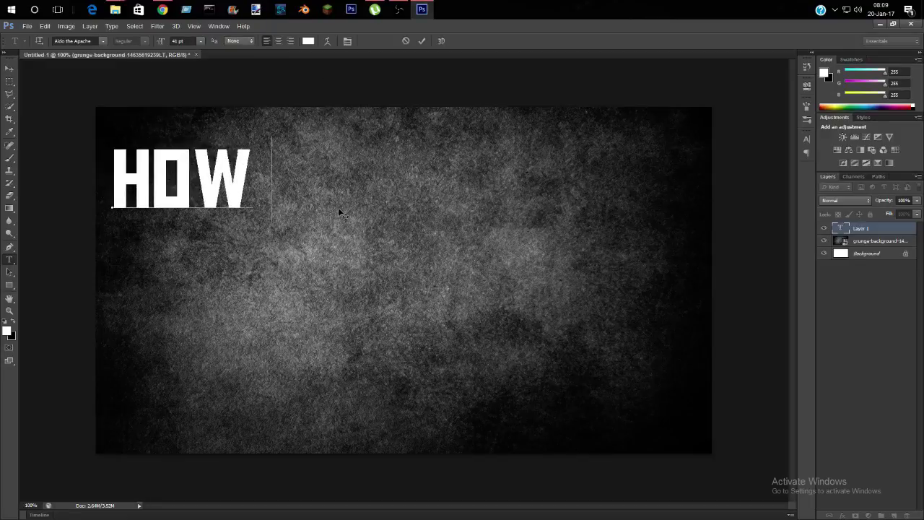
type("TO ")
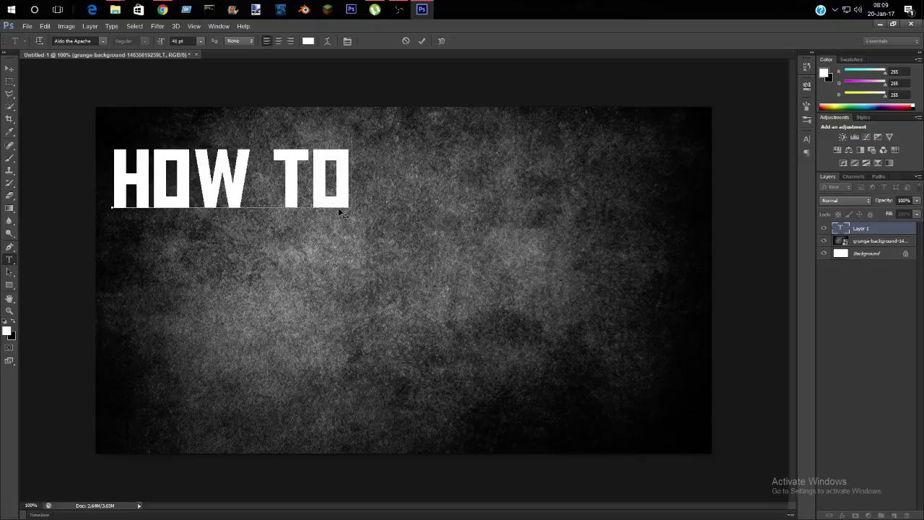
type("GET")
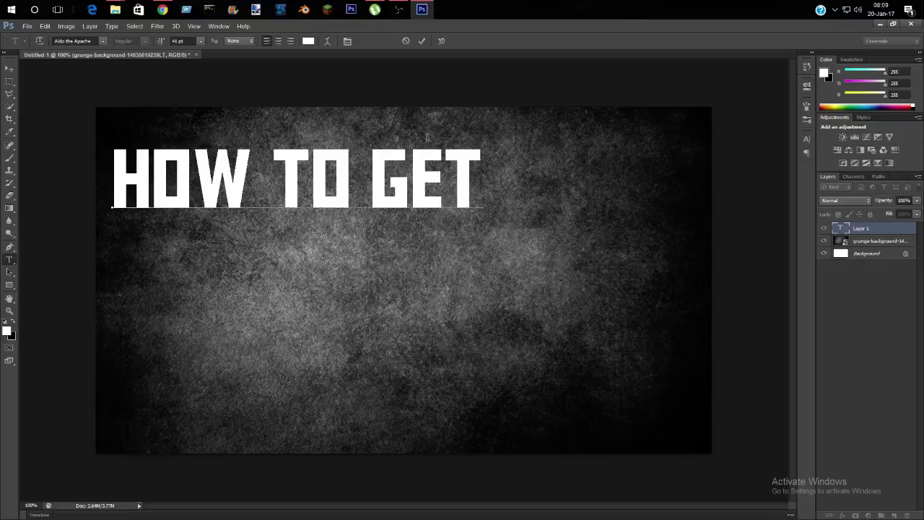
left_click_drag(427, 137, 427, 117)
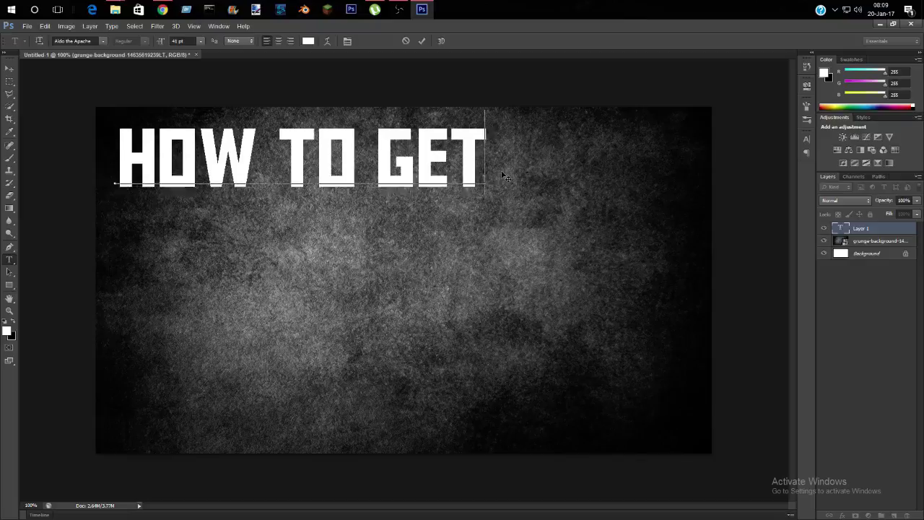
left_click(422, 41)
Add a 'MiNECRAFT' text line aligned under 'HOW TO GET'.
left_click(130, 243)
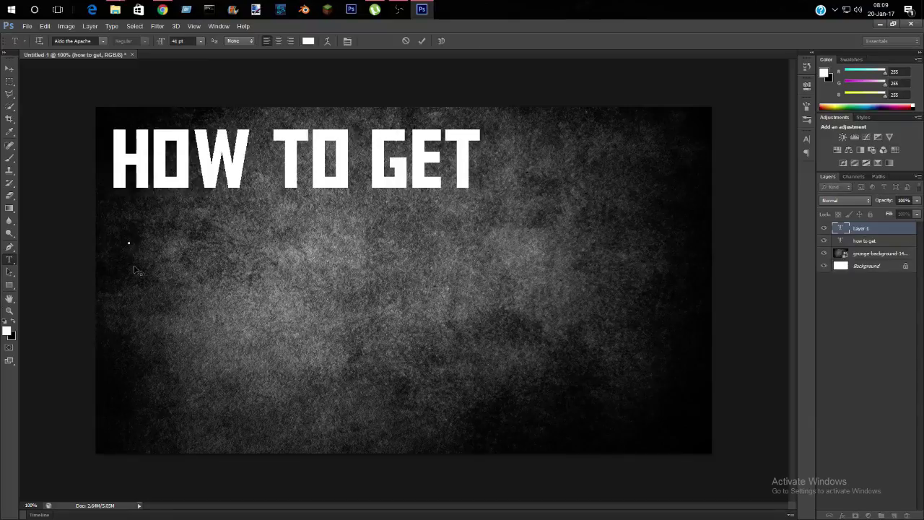
type("M")
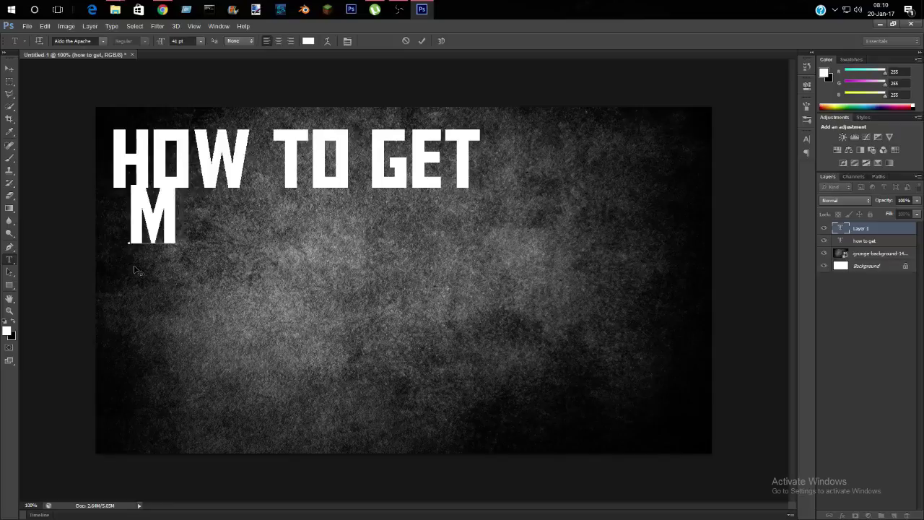
type("NECRAFT")
key("BackSpace")
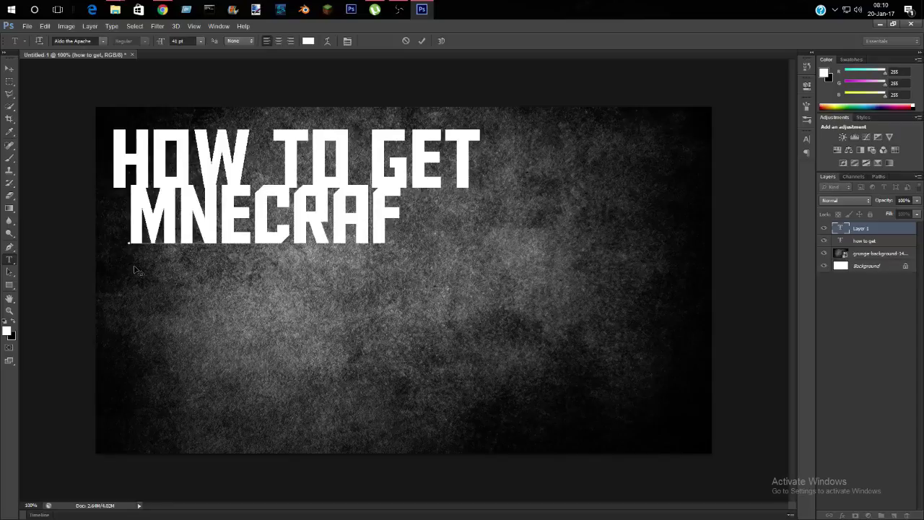
key("BackSpace")
key("BackSpace")
key("BackSpace")
key("BackSpace")
key("BackSpace")
type("iN")
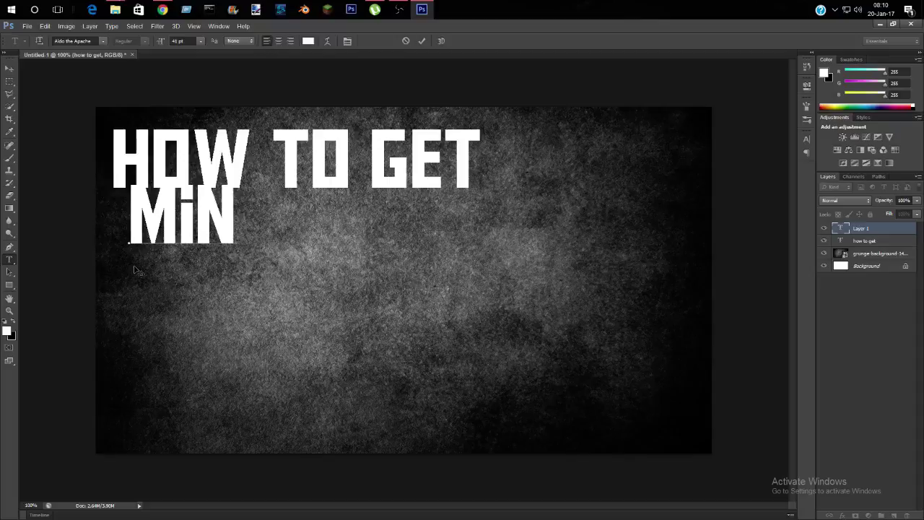
type("ECRAFT")
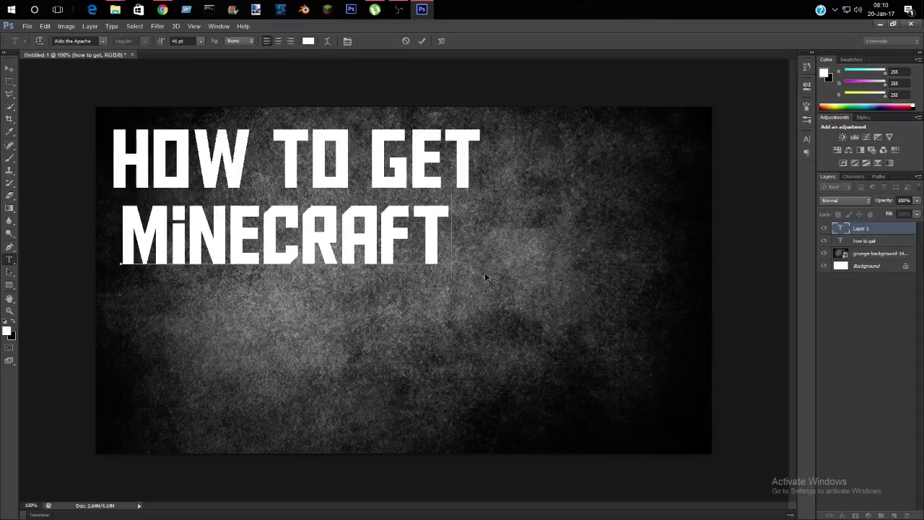
left_click_drag(484, 268, 476, 271)
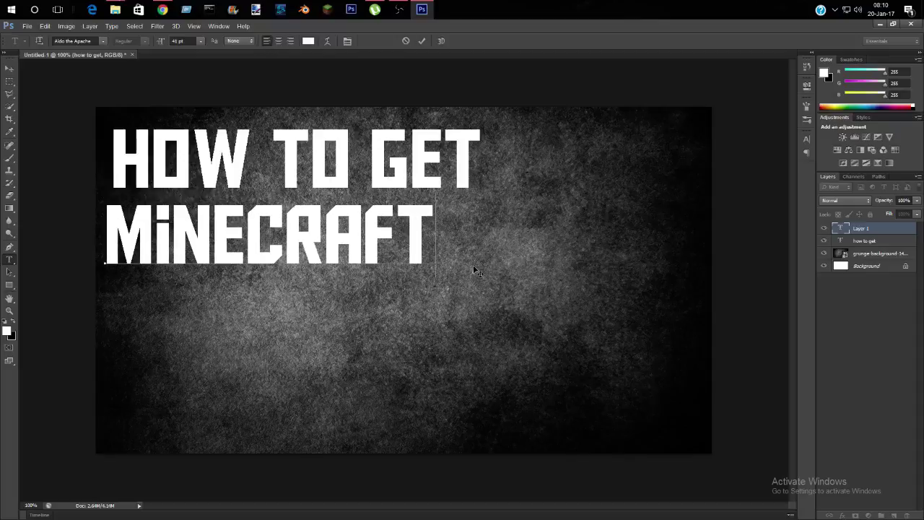
left_click(421, 41)
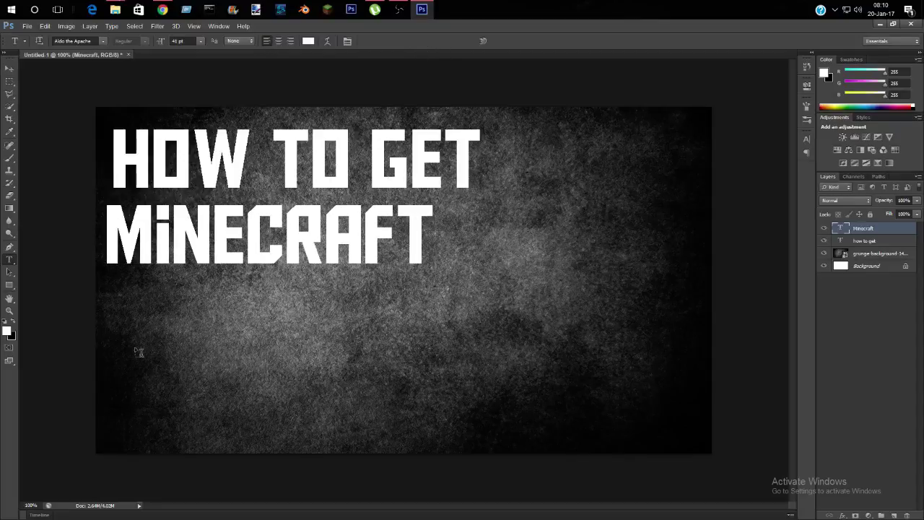
Add a 'FOR FREE' text line positioned under 'MiNECRAFT'.
type("FORE")
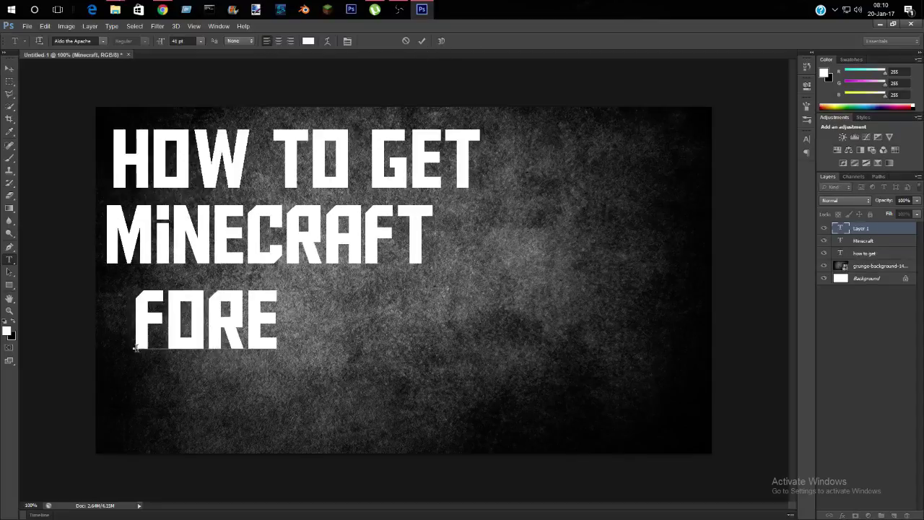
key("BackSpace")
key("BackSpace")
type("R F")
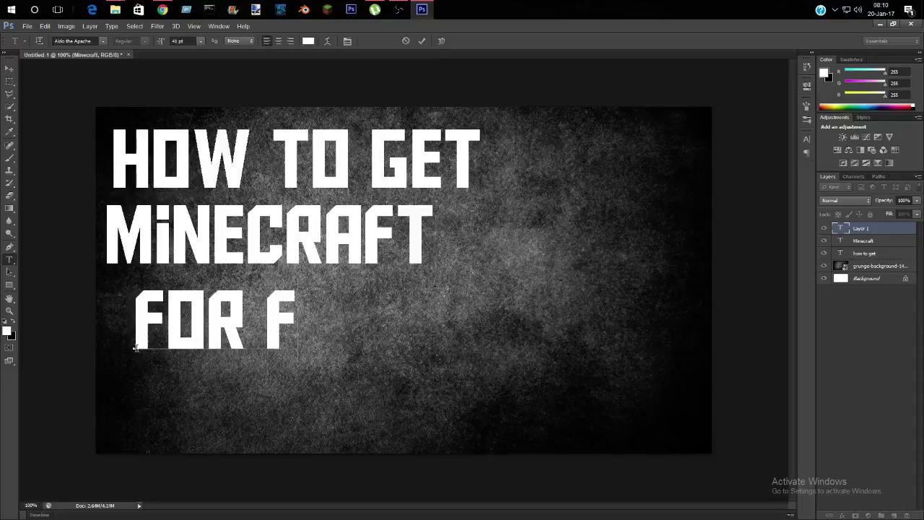
type("REE")
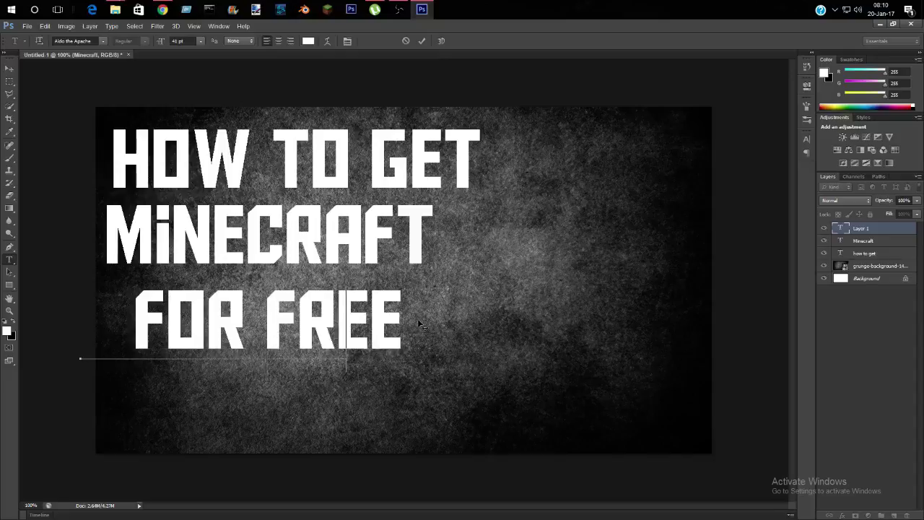
left_click_drag(419, 320, 364, 328)
mouse_move(466, 318)
left_mouse_down()
mouse_move(444, 320)
mouse_move(439, 307)
left_mouse_up()
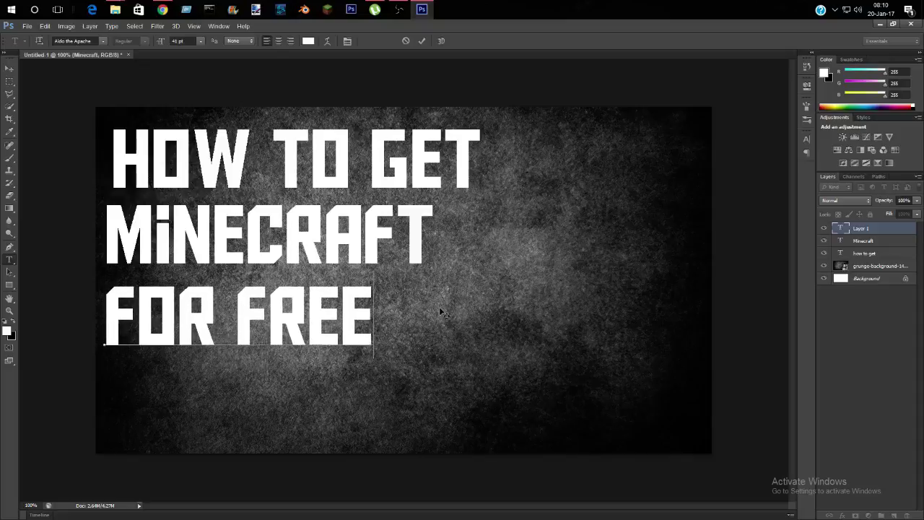
left_click(423, 41)
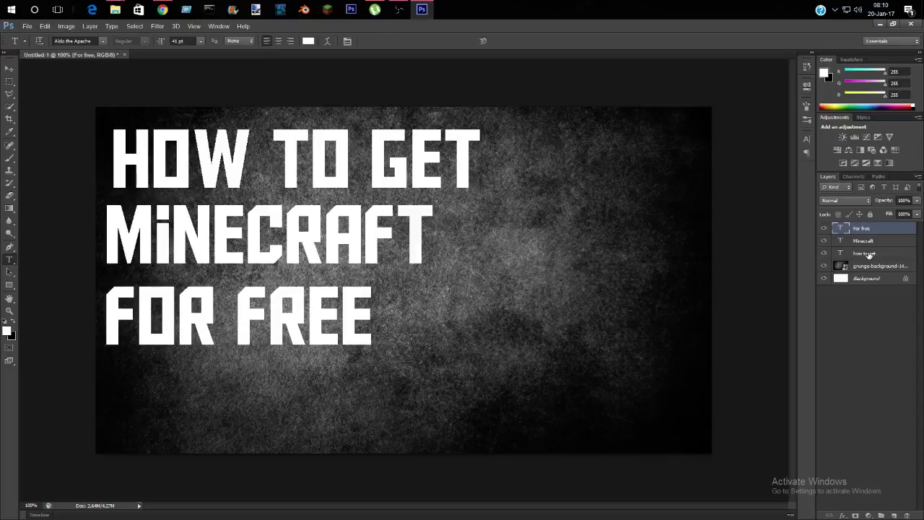
Give the 'how to get' layer a reflected Gradient Overlay with lowered opacity.
left_click(868, 254)
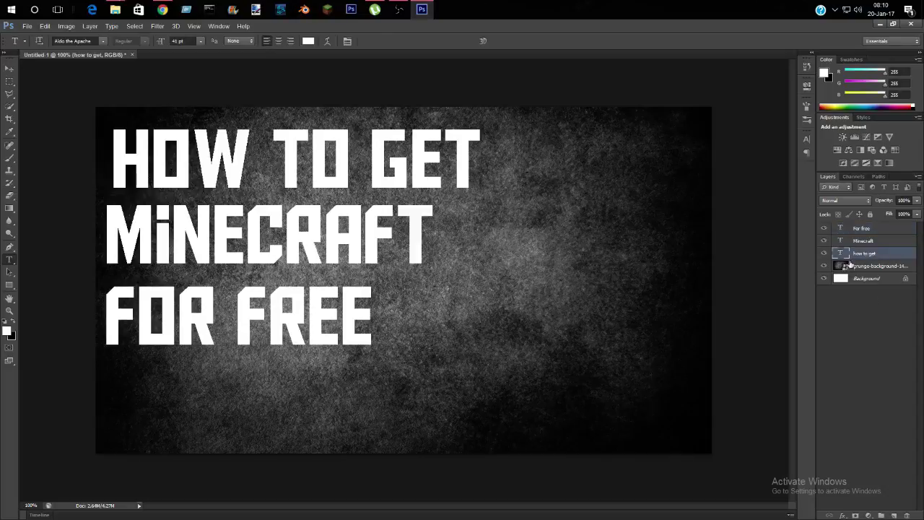
right_click(848, 253)
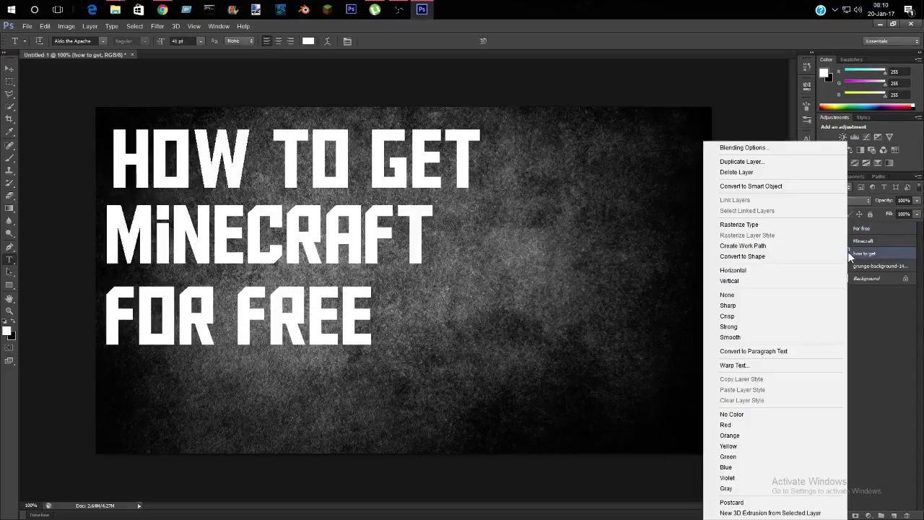
left_click(744, 148)
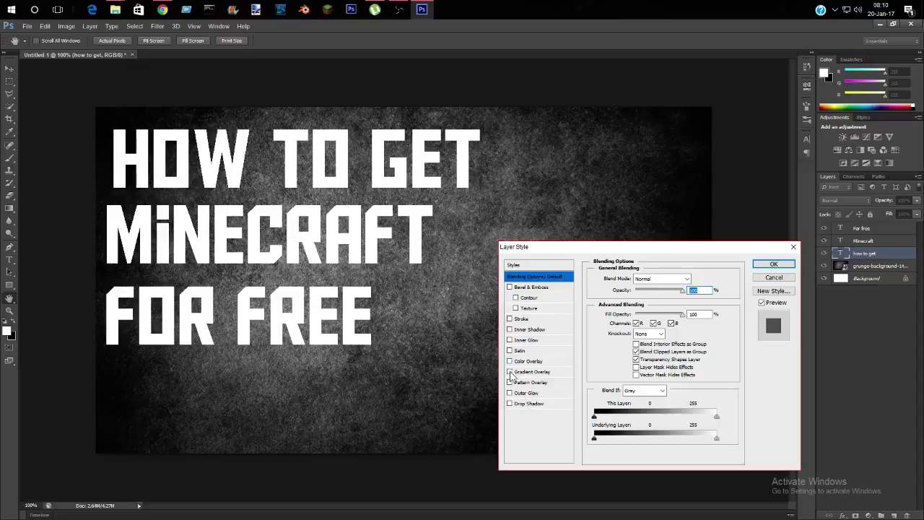
left_click(511, 374)
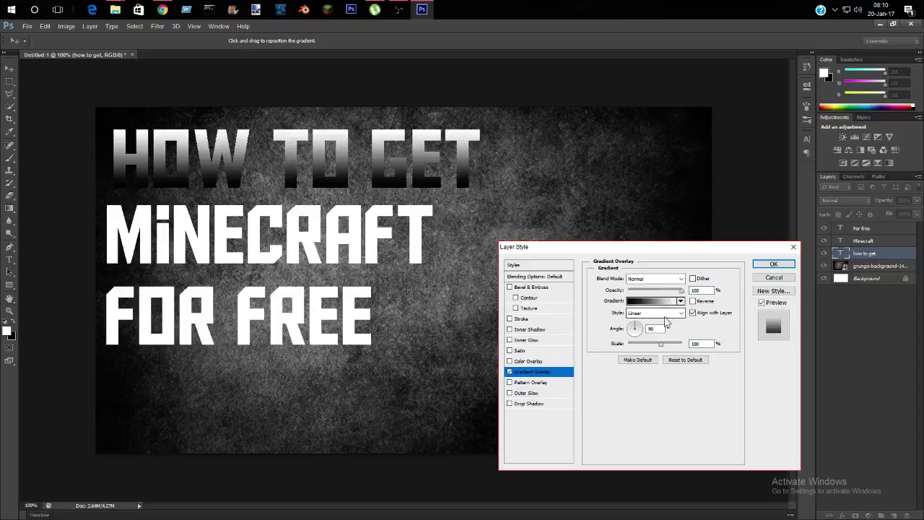
left_click(679, 313)
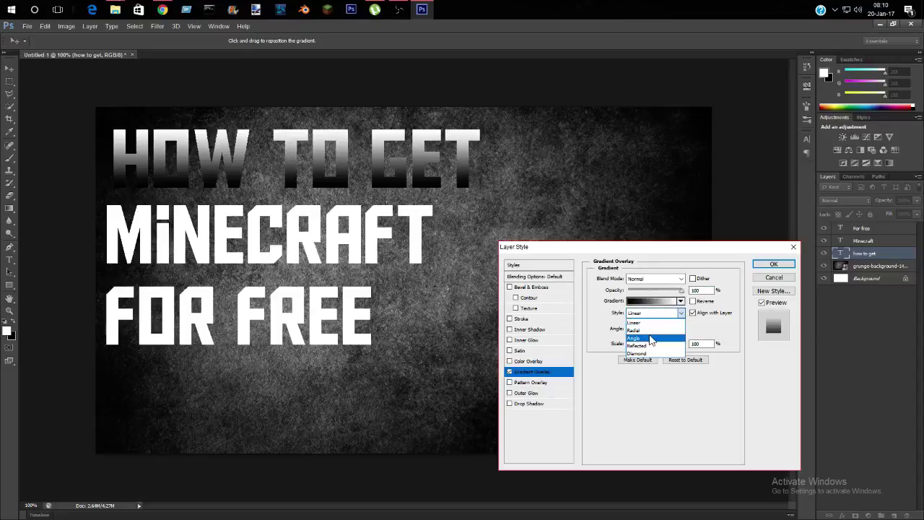
left_click(644, 345)
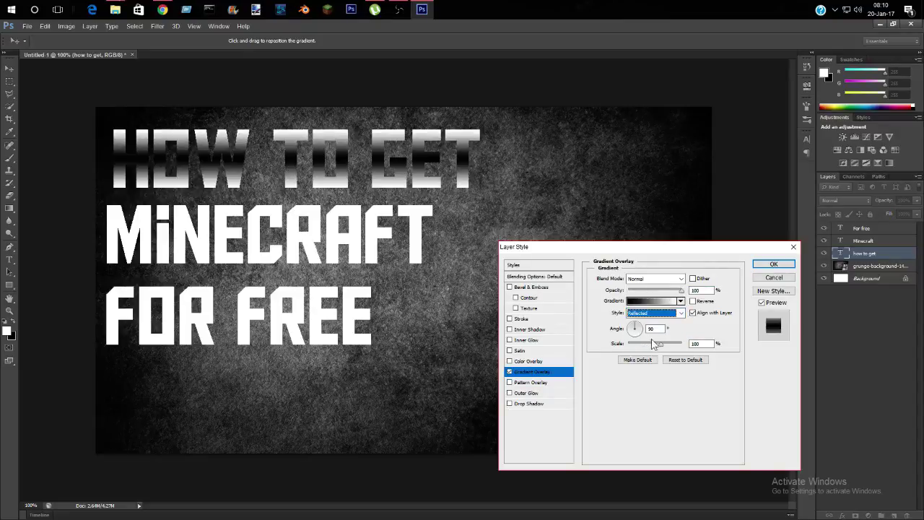
left_click_drag(679, 293, 653, 295)
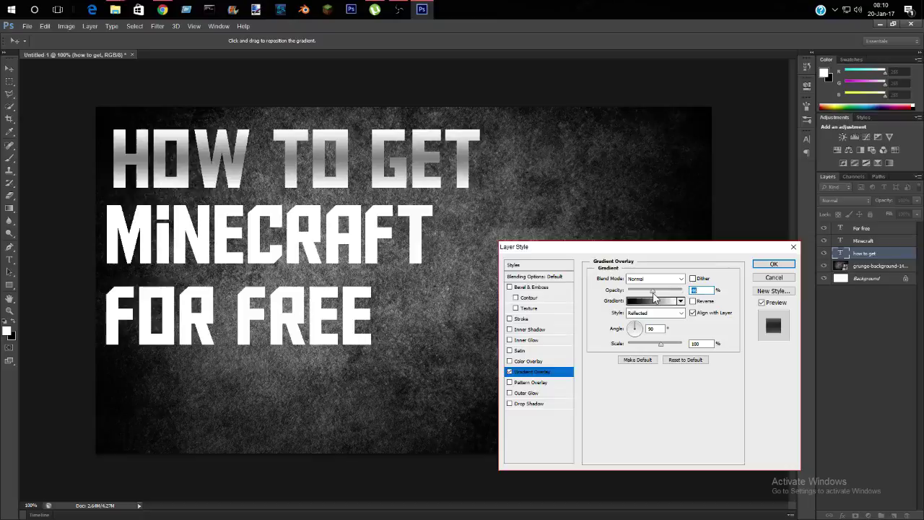
Add a Drop Shadow with distance 0, spread 33 and size 10, and apply.
left_click(510, 404)
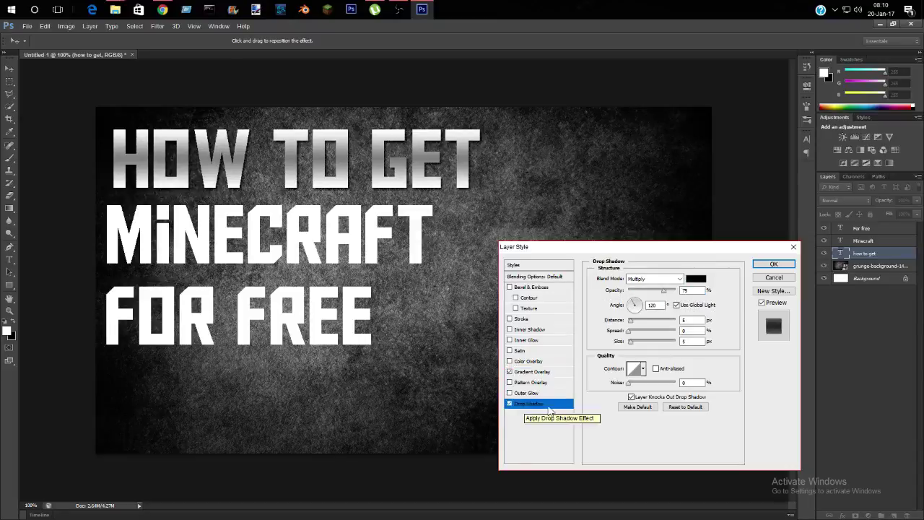
type("0")
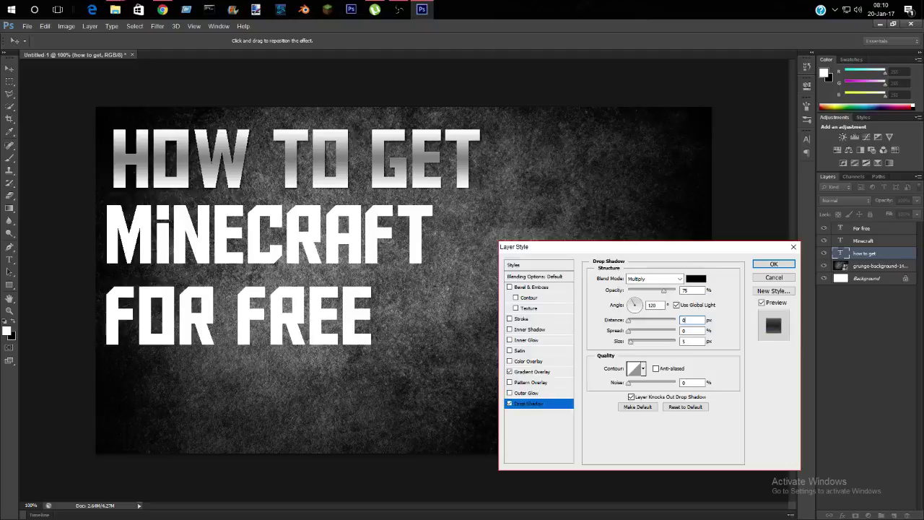
left_click(700, 330)
type("33")
left_click(693, 342)
type("10")
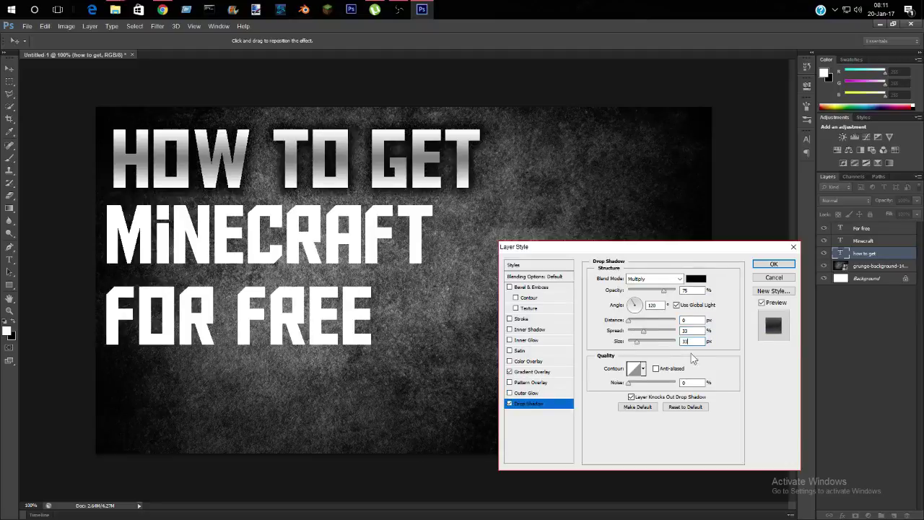
left_click(780, 265)
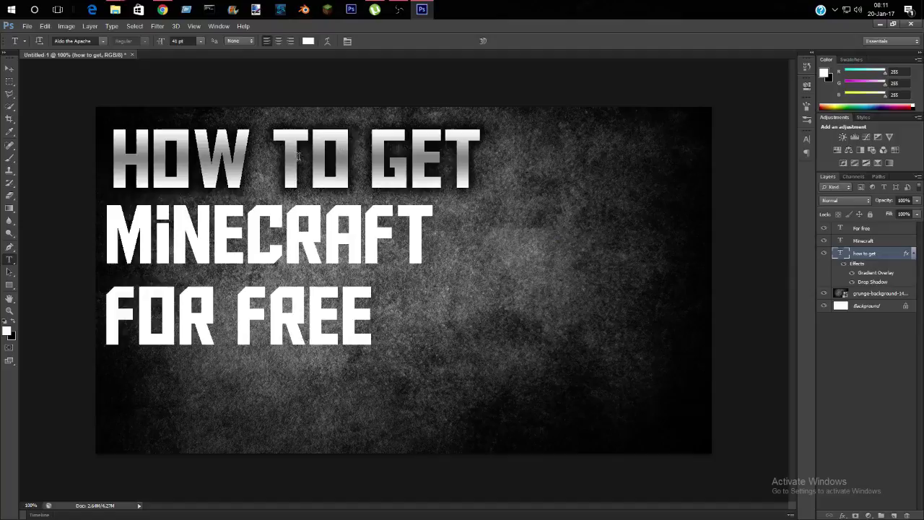
Give the Minecraft layer a reflected Gradient Overlay with lowered opacity.
left_click(867, 241)
right_click(874, 241)
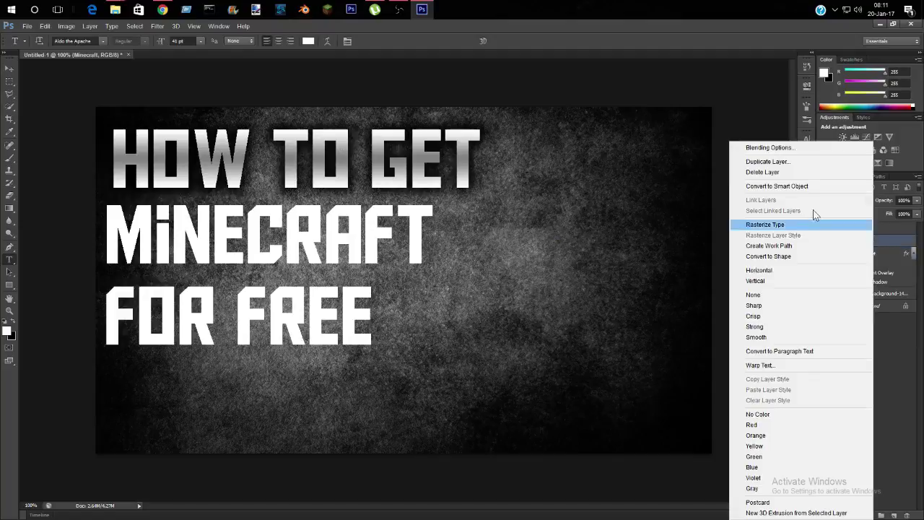
left_click(778, 148)
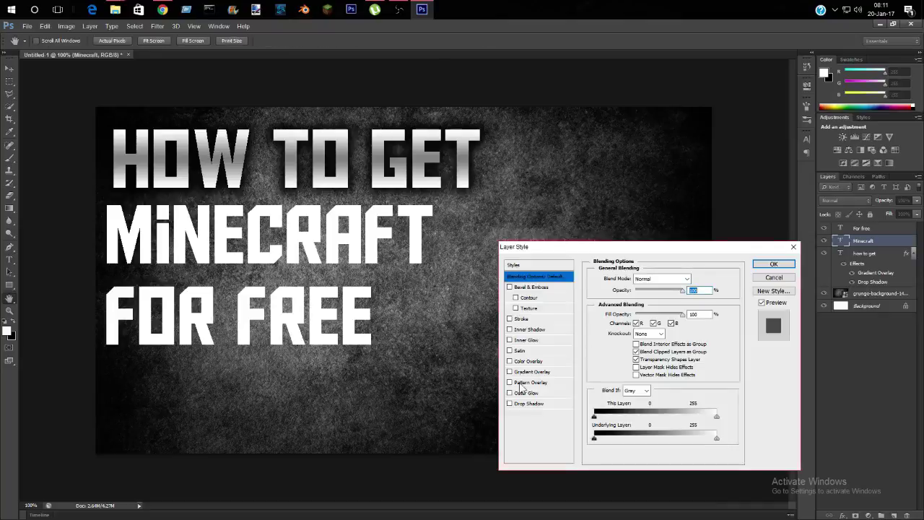
left_click(509, 371)
left_click(654, 312)
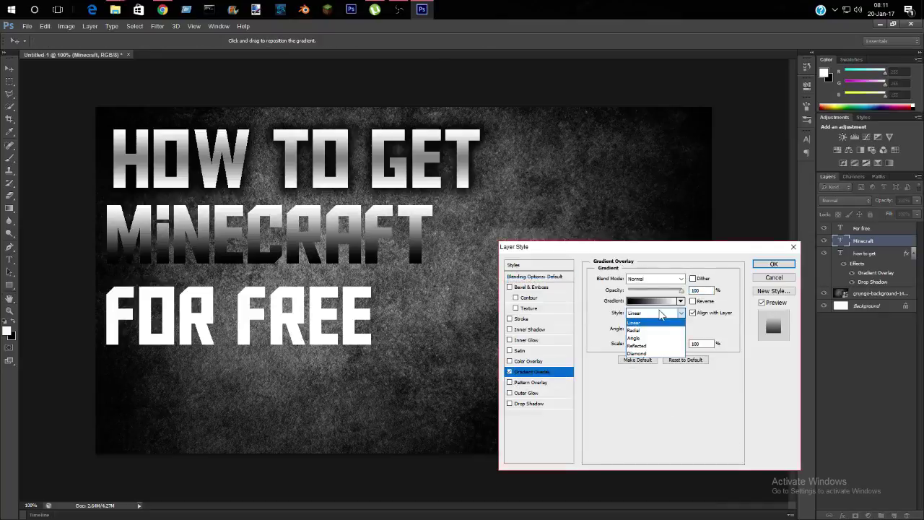
left_click(643, 344)
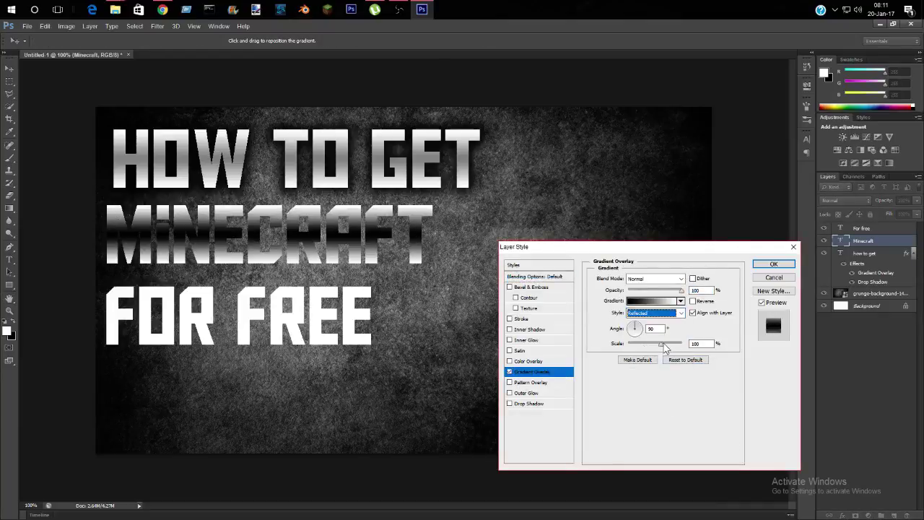
left_click_drag(681, 290, 654, 293)
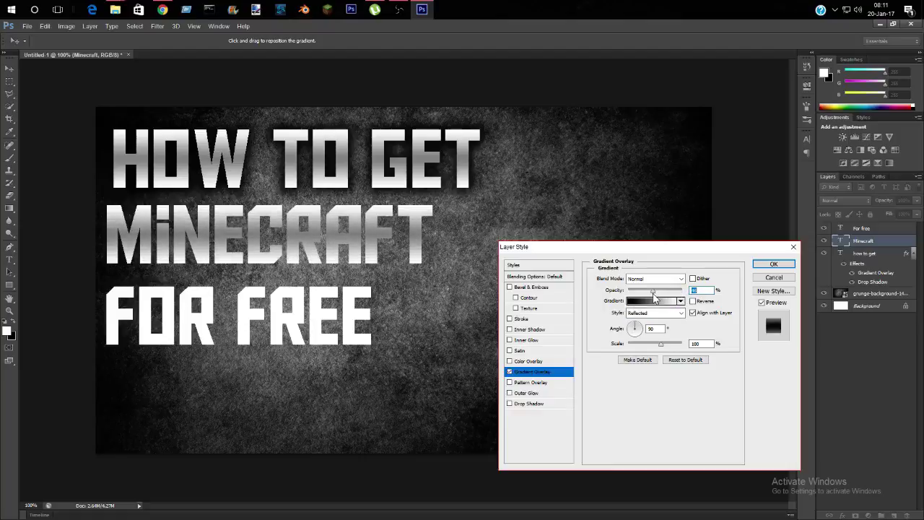
Add a Drop Shadow with distance 0, spread 33 and size 5, and apply.
left_click(531, 404)
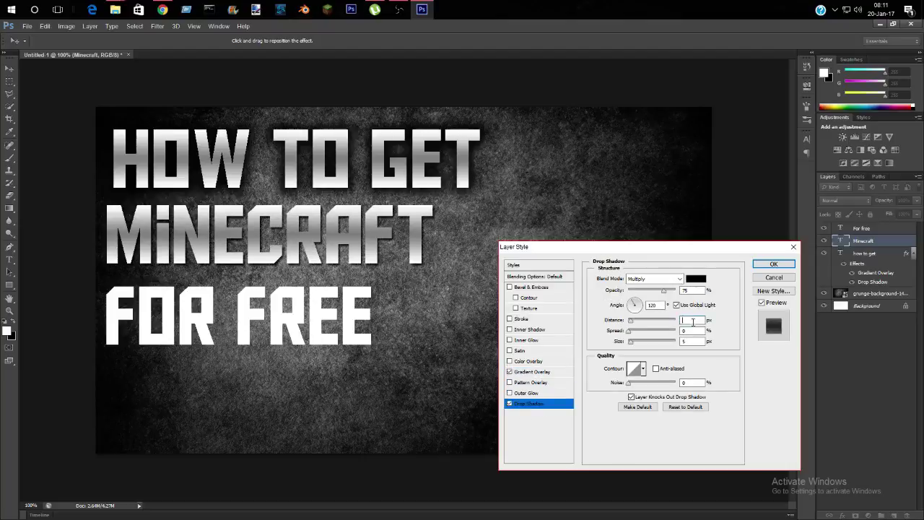
type("0")
type("33")
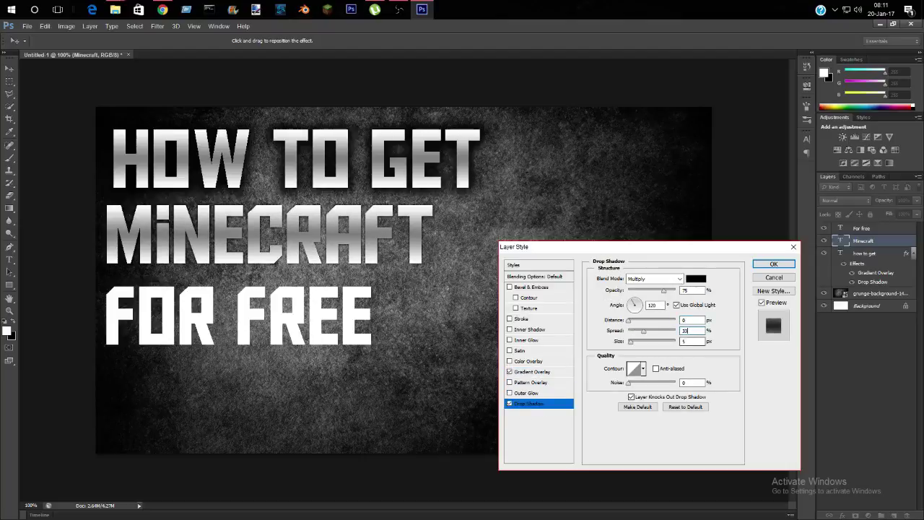
key("Tab")
type("5")
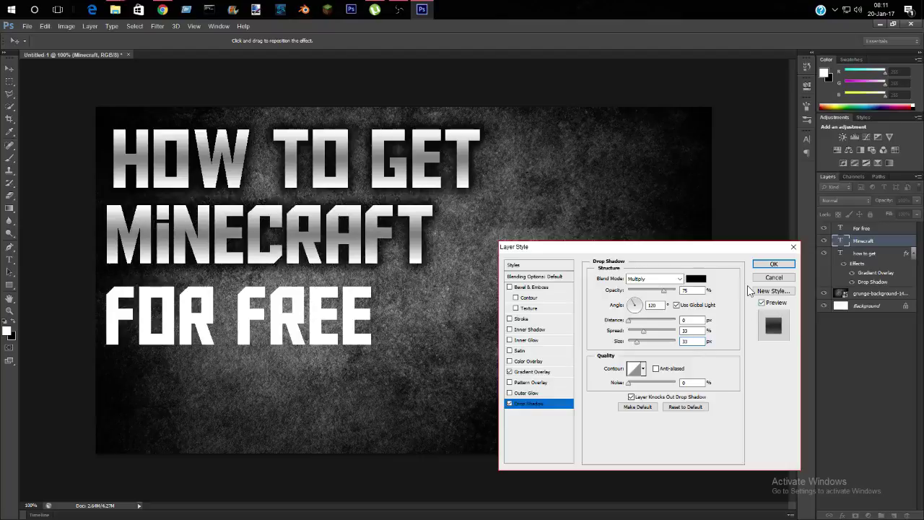
left_click(772, 264)
Give the 'For free' layer a reflected Gradient Overlay with adjusted scale and lowered opacity.
right_click(882, 231)
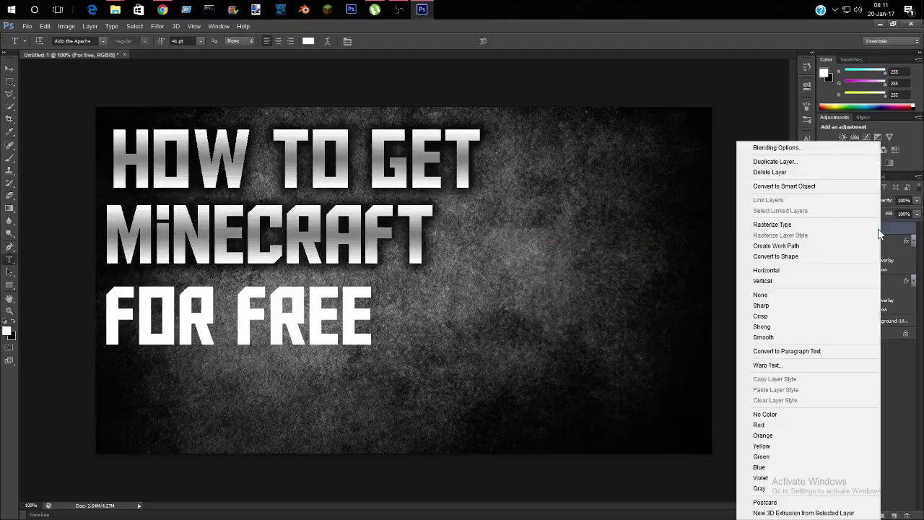
key("Escape")
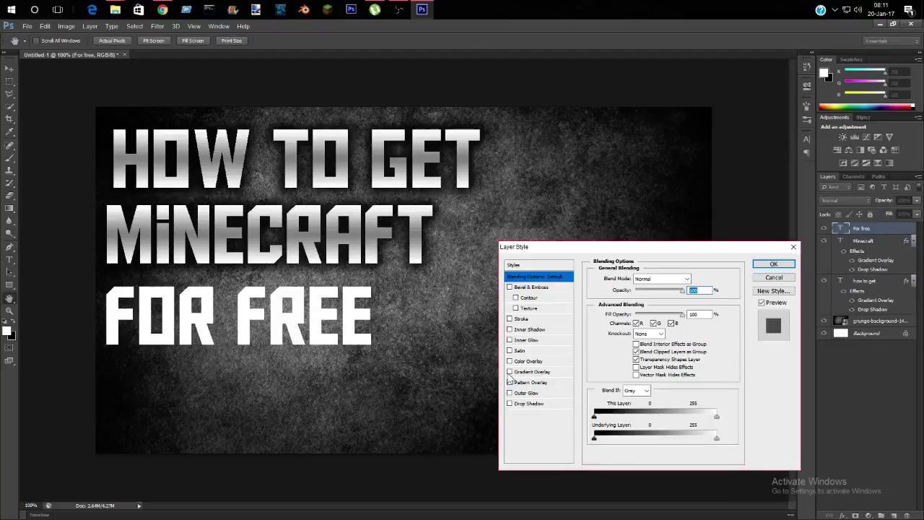
left_click(510, 372)
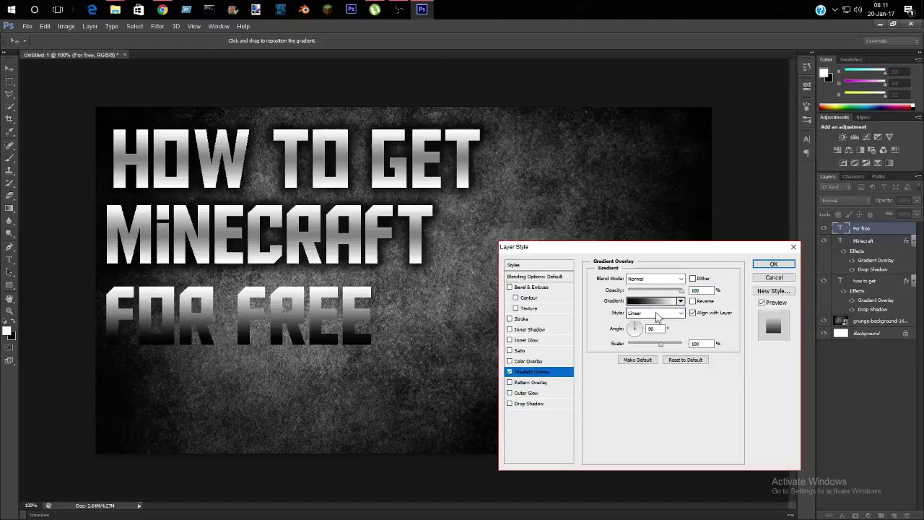
left_click(658, 314)
left_click(647, 347)
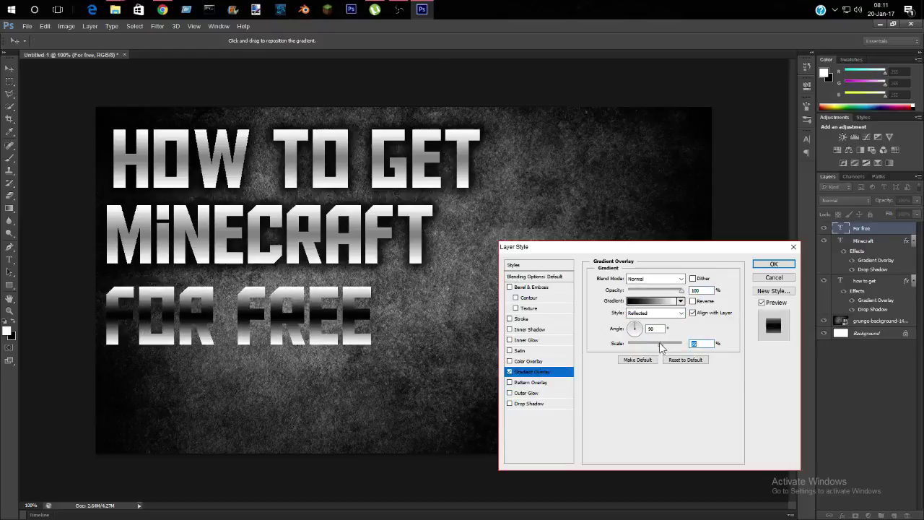
left_click_drag(665, 344, 681, 345)
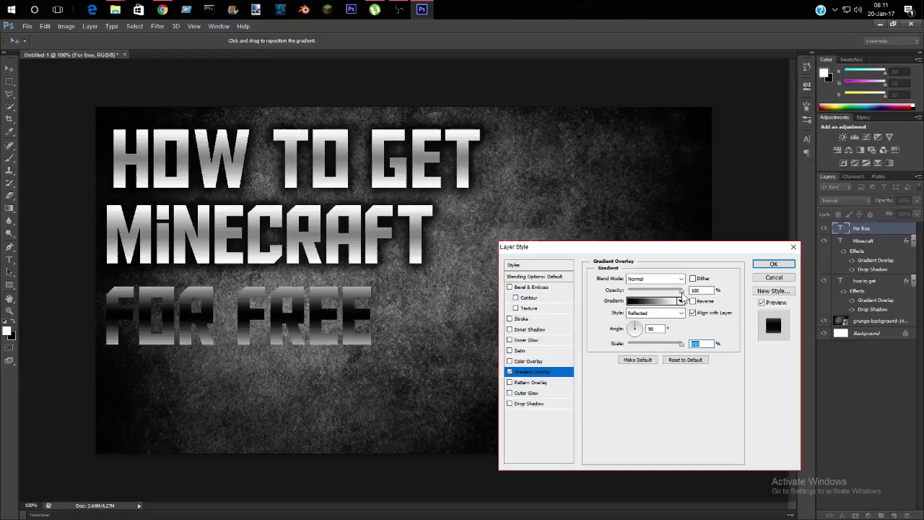
left_click_drag(681, 290, 657, 294)
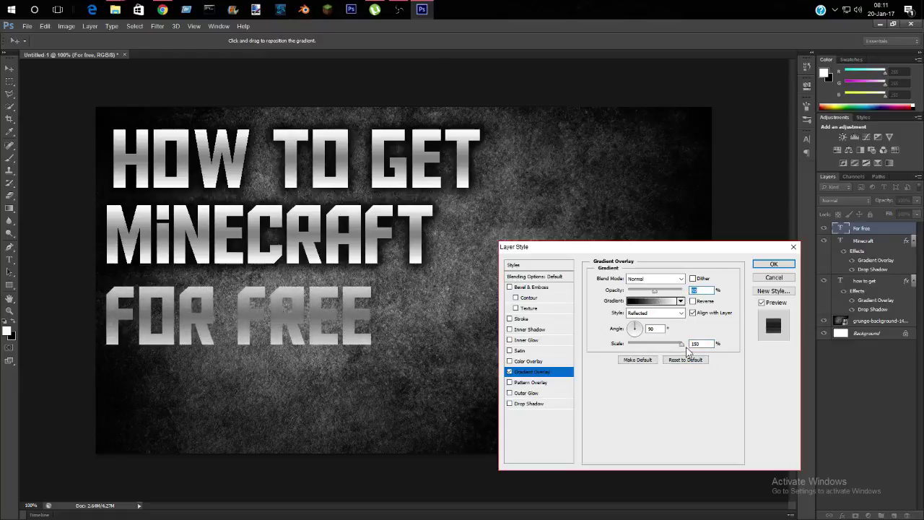
left_click_drag(681, 345, 668, 347)
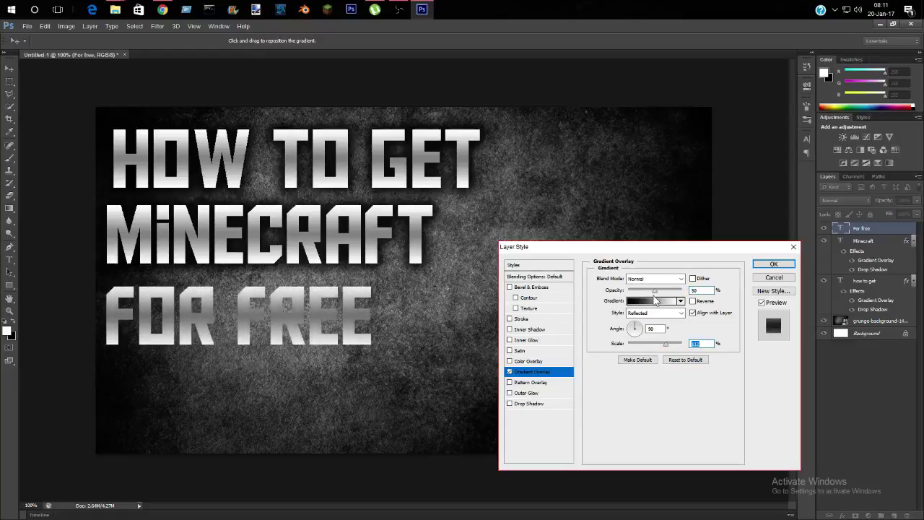
Add a Drop Shadow with distance 0, spread 33 and size 10, and apply.
left_click(510, 405)
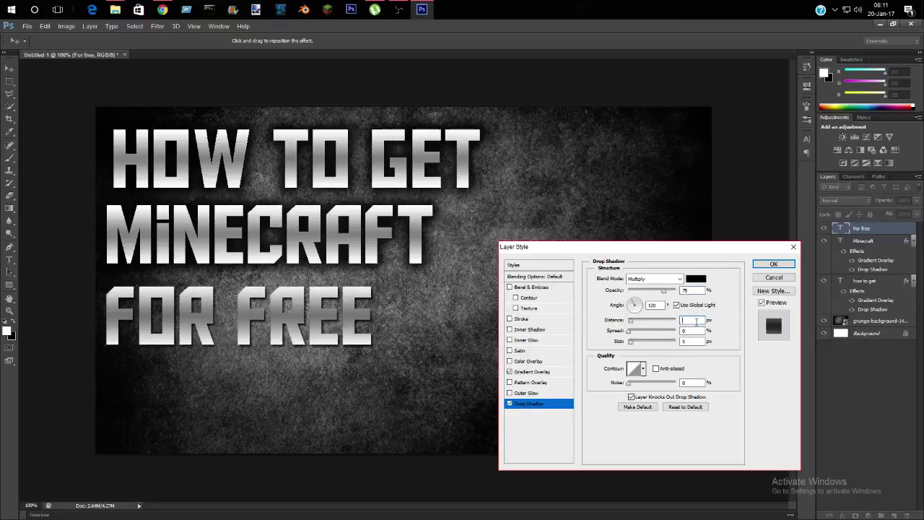
type("0")
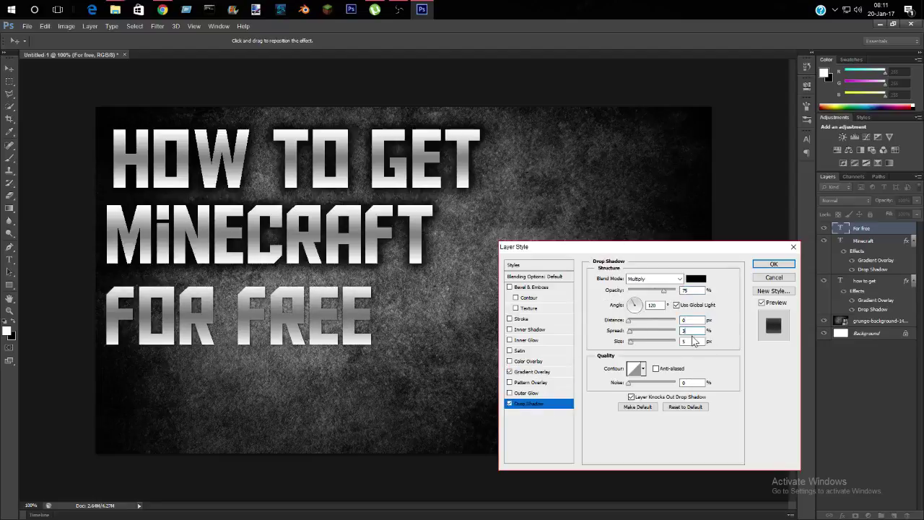
type("3")
key("Tab")
type("10")
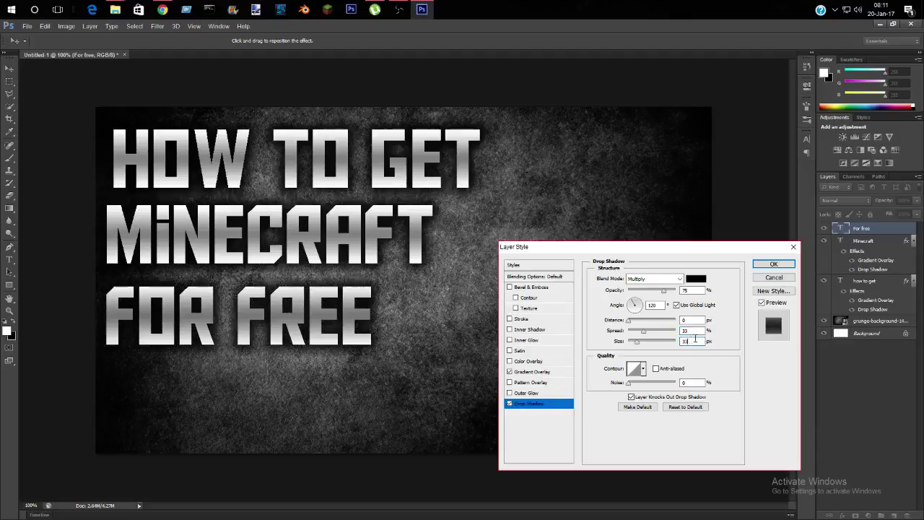
left_click(775, 264)
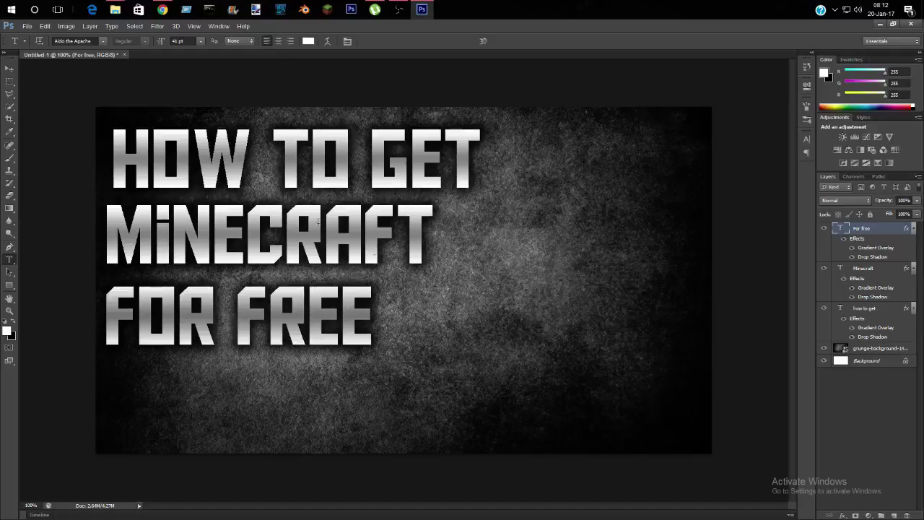
In Chrome, search Google Images for 'Minecraft icon transparent'.
left_click(162, 9)
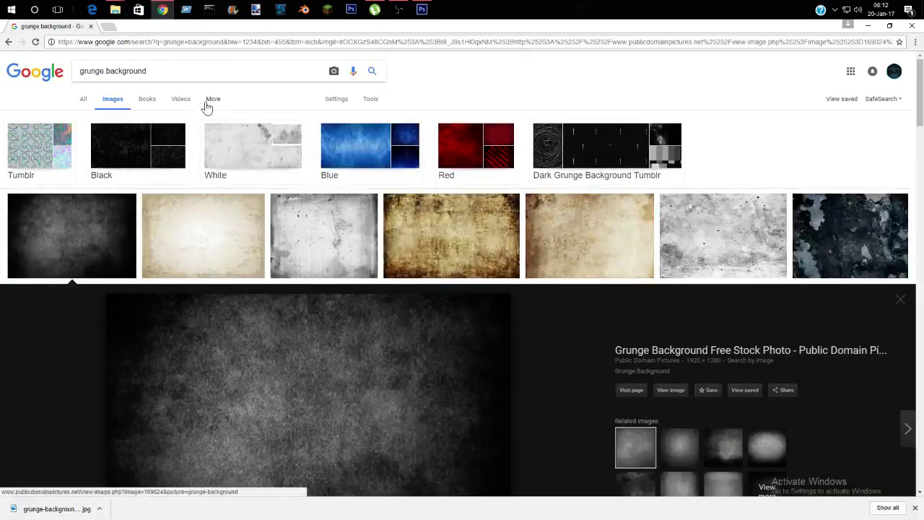
left_click(216, 71)
key("BackSpace")
key("BackSpace")
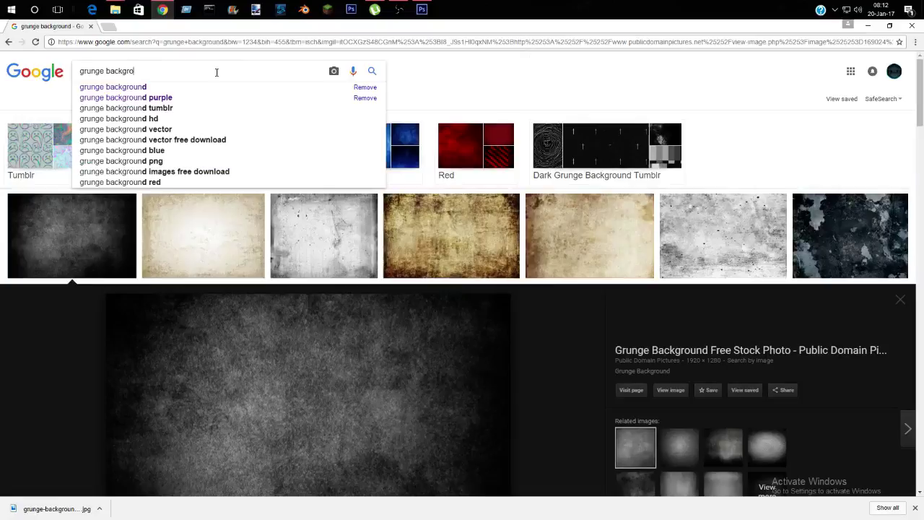
key("BackSpace")
key("BackSpace")
key("BackSpace")
type("Min")
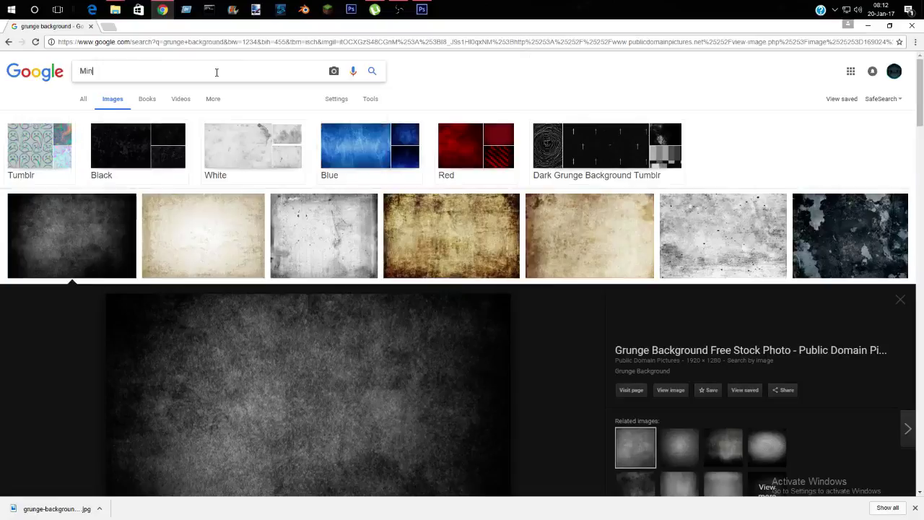
type("ecraft ic")
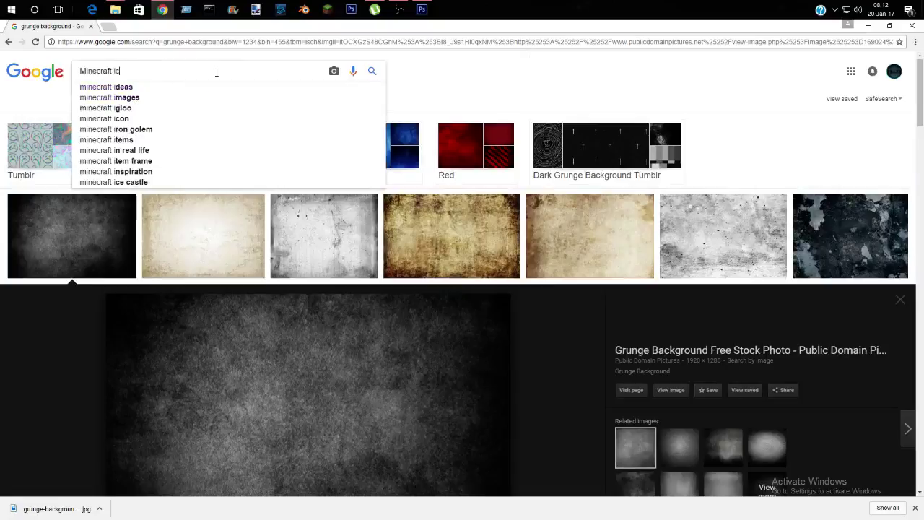
type("on trans")
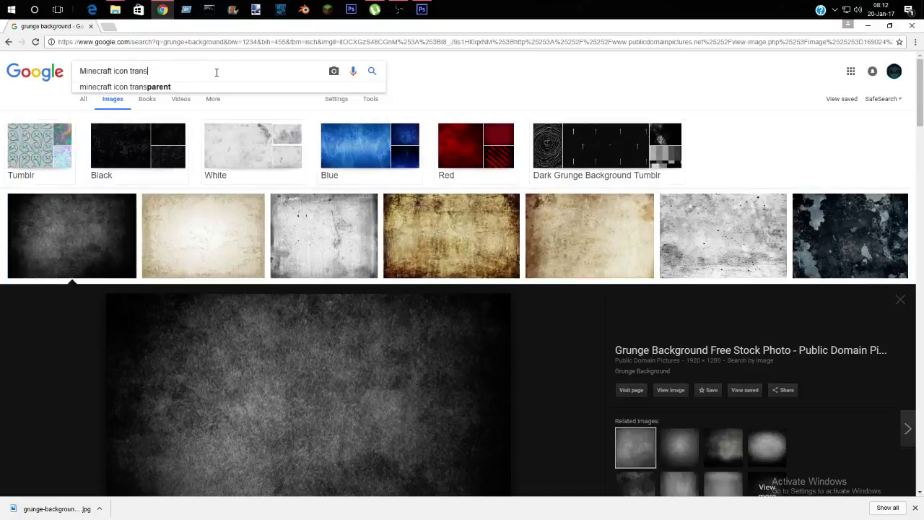
type("pe")
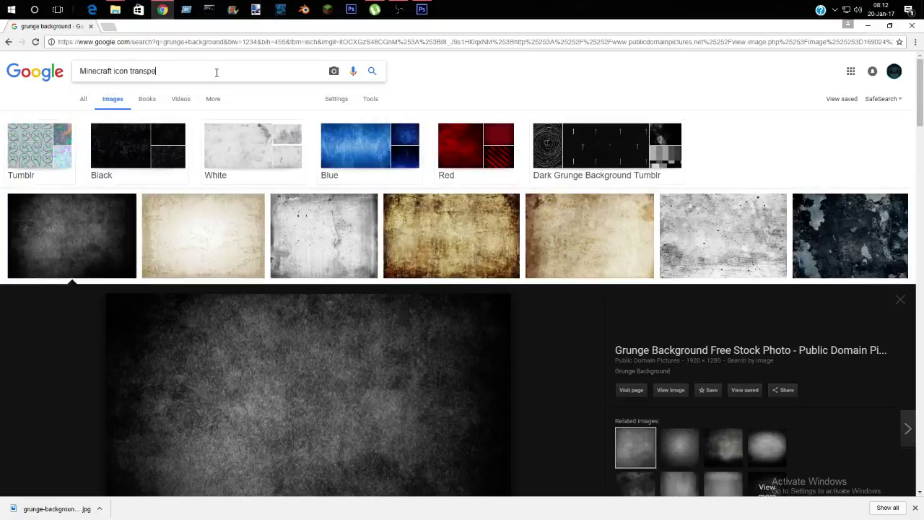
key("BackSpace")
type("arent")
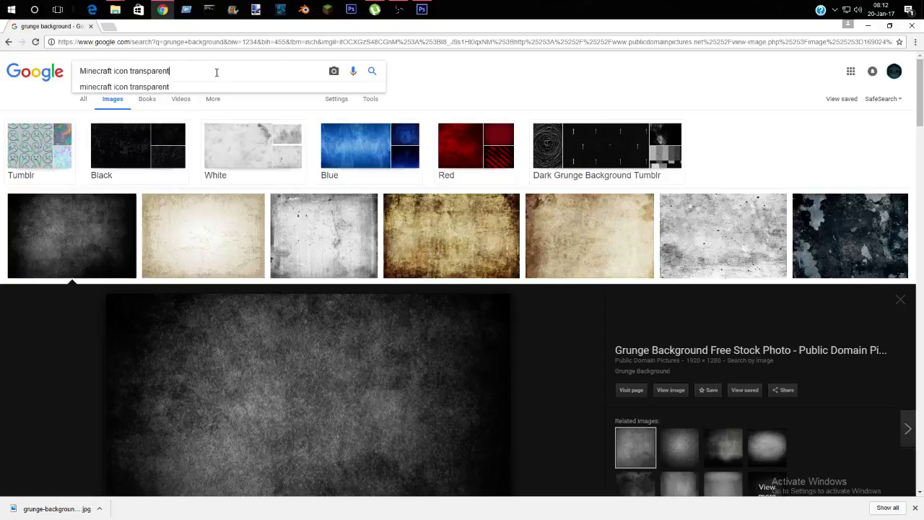
key("Return")
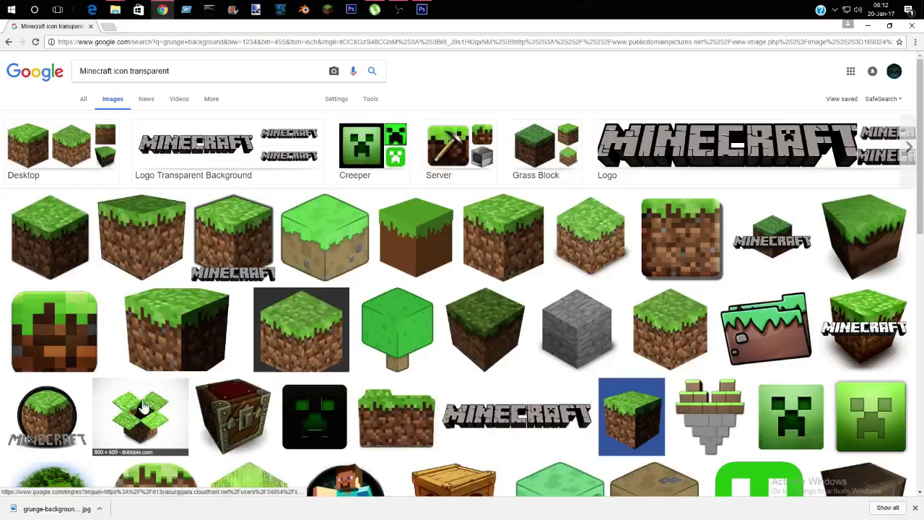
Browse the results and preview the rounded Minecraft grass-block icon.
scroll(208, 240, "down", 2)
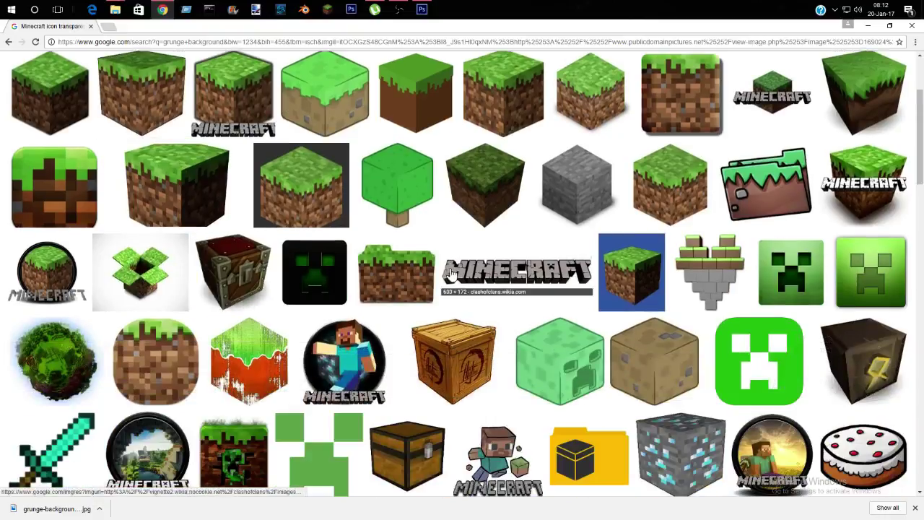
left_click(511, 113)
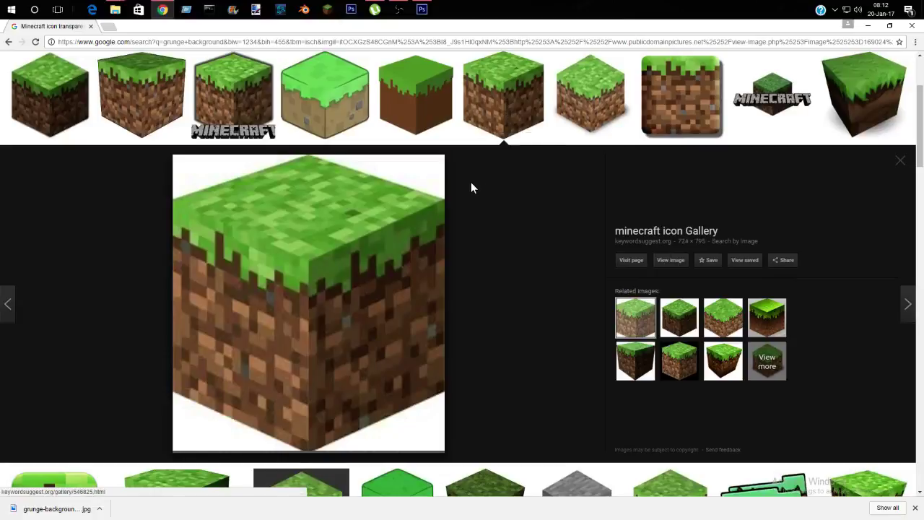
scroll(470, 188, "down", 3)
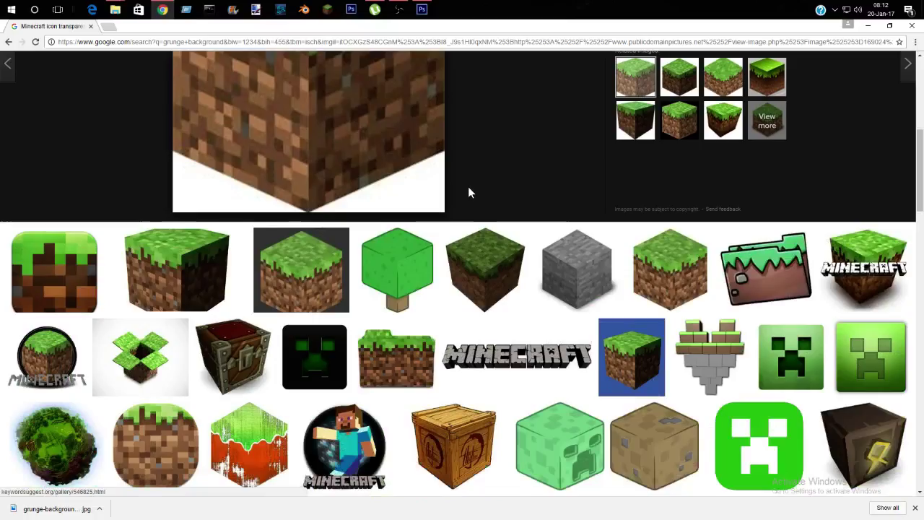
scroll(486, 250, "down", 3)
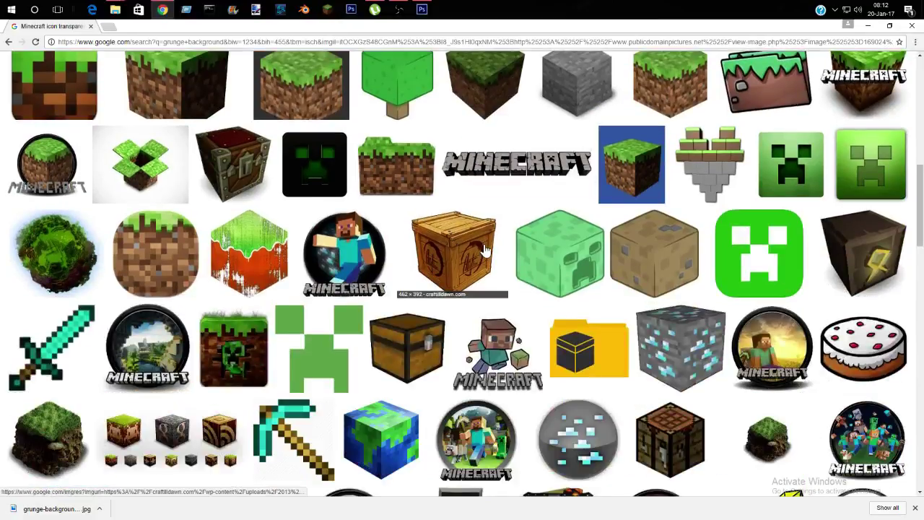
scroll(448, 260, "up", 3)
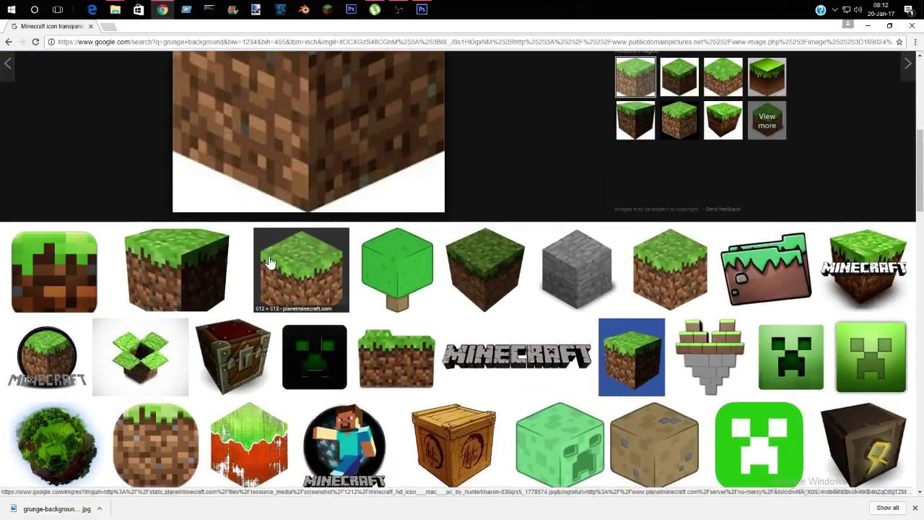
scroll(269, 262, "down", 3)
scroll(269, 262, "down", 3)
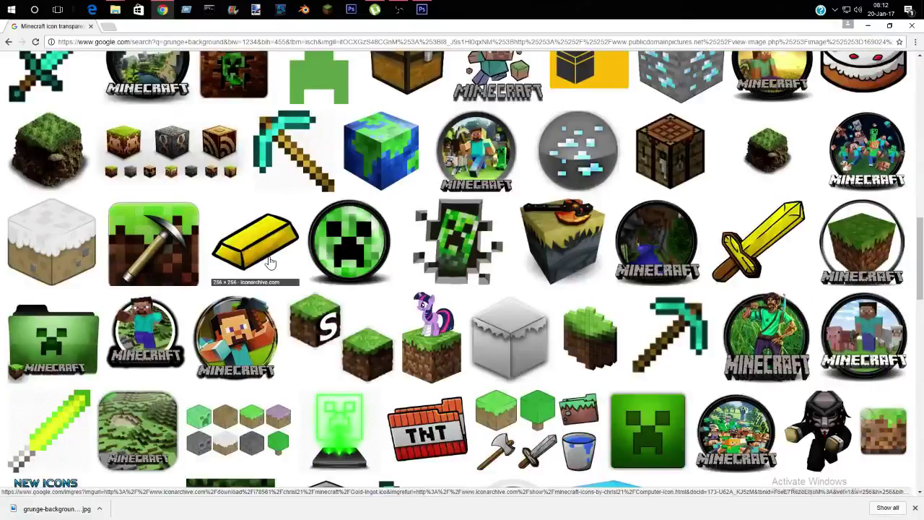
scroll(269, 261, "up", 4)
scroll(180, 246, "up", 2)
left_click(65, 209)
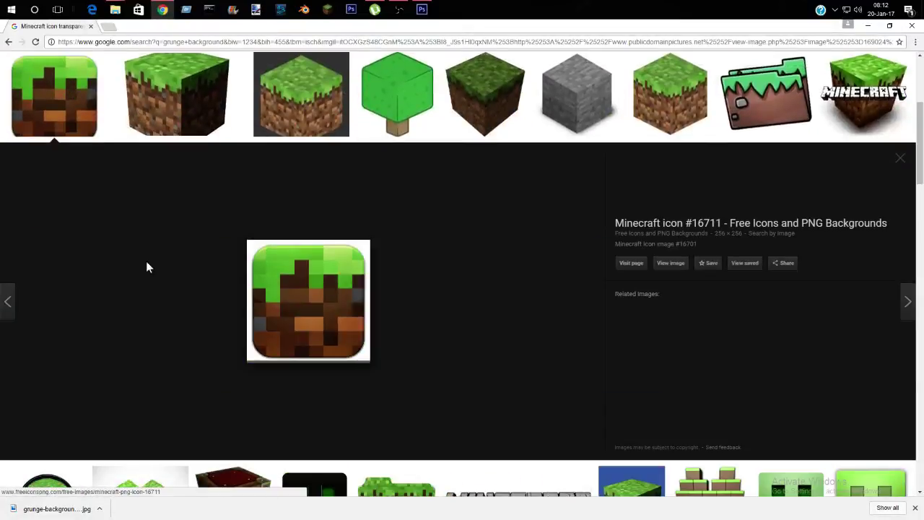
Save the icon as minecraft-icon-13.png and return to Photoshop.
right_click(338, 317)
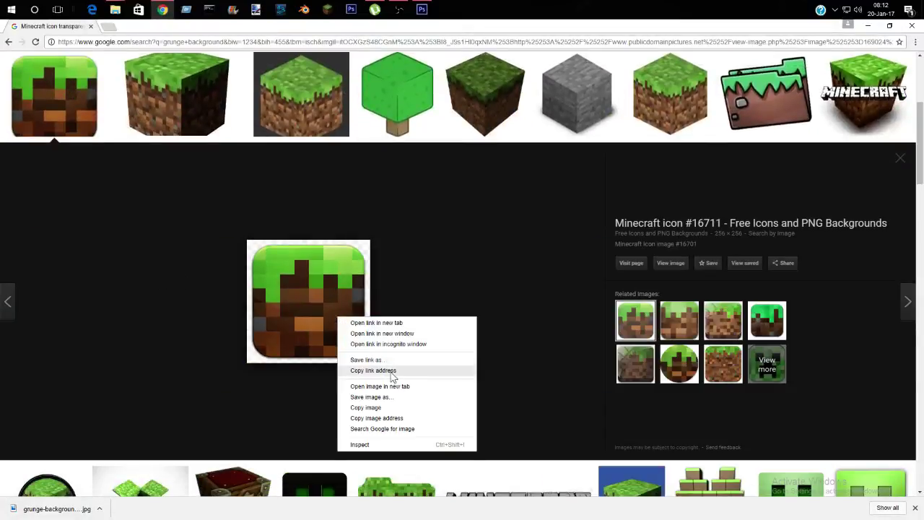
left_click(383, 397)
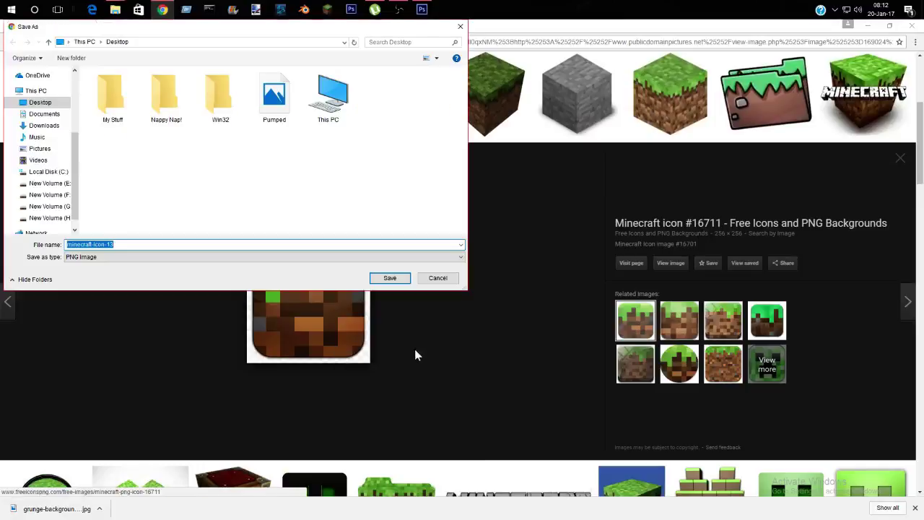
left_click(391, 279)
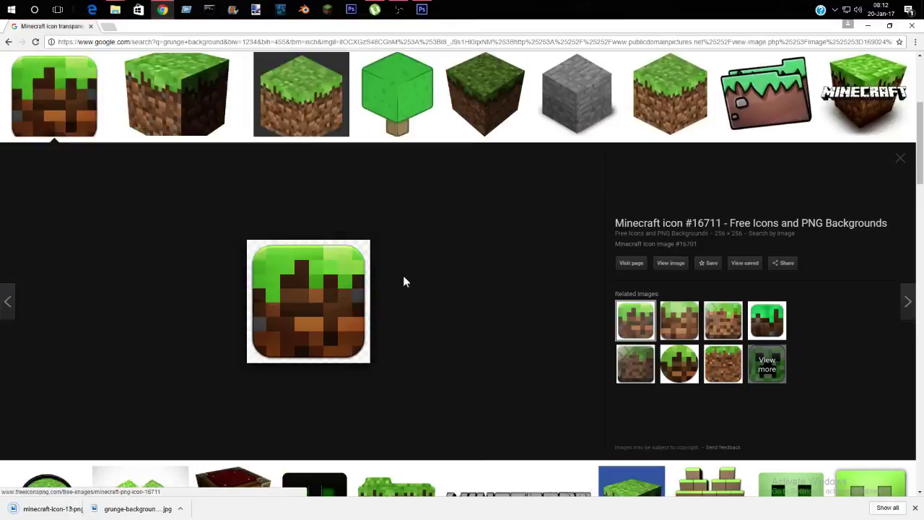
left_click(422, 9)
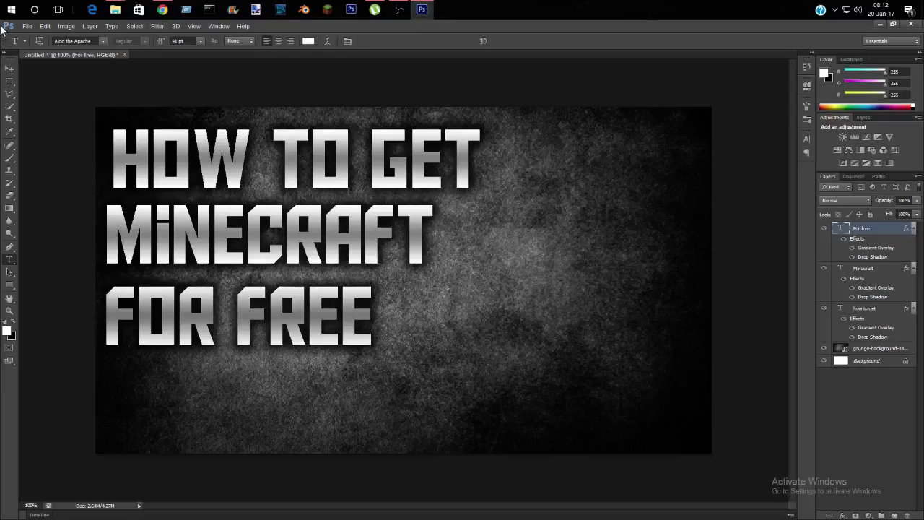
Place the downloaded minecraft-icon-13 image into the thumbnail document.
left_click(26, 27)
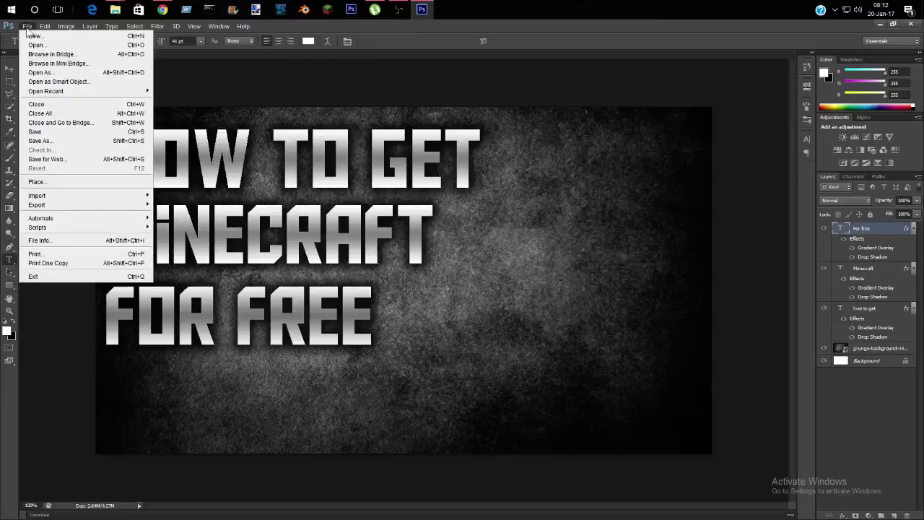
left_click(36, 36)
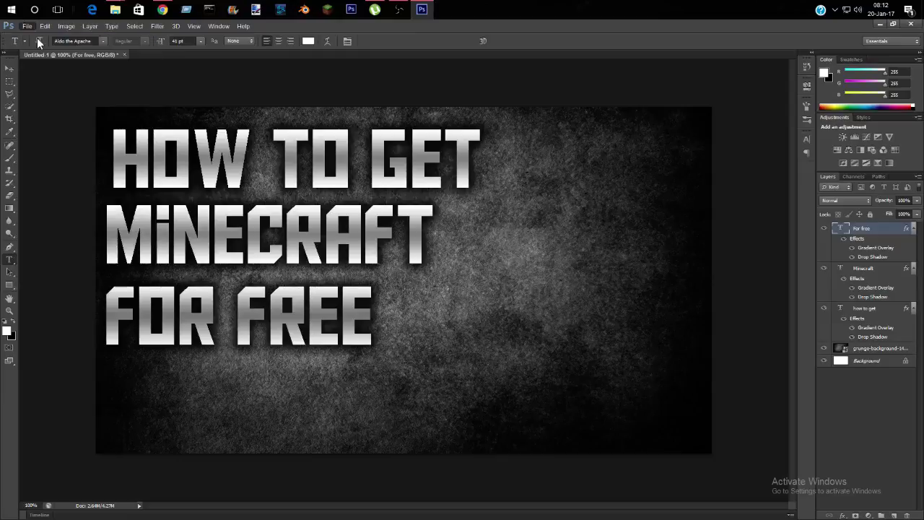
left_click(559, 147)
left_click(27, 27)
left_click(55, 183)
left_click(486, 271)
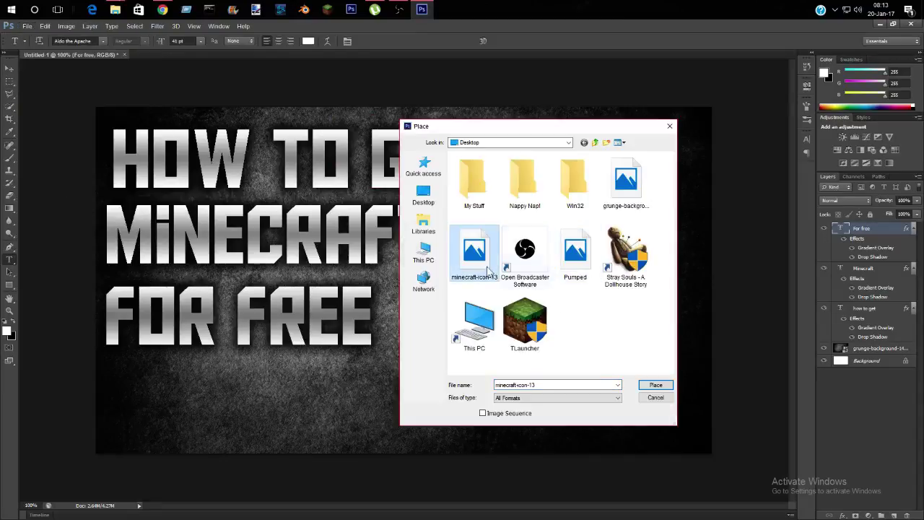
left_click(656, 385)
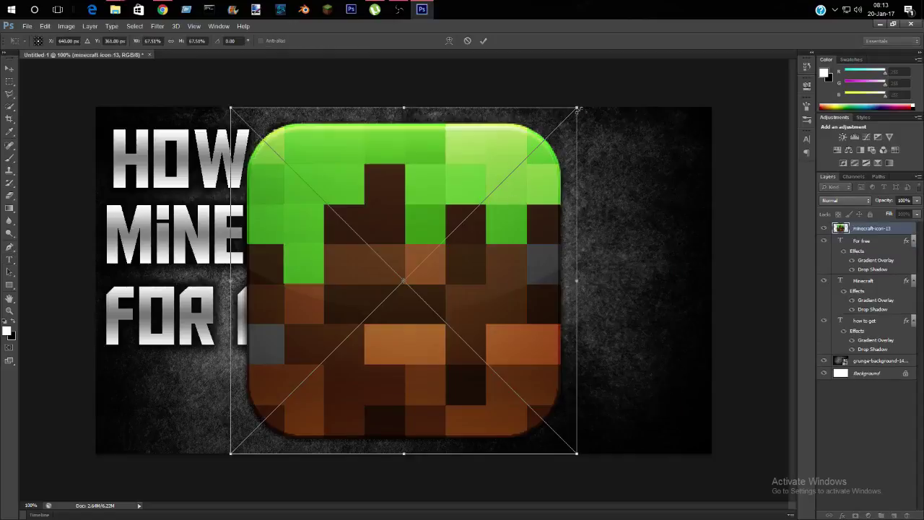
Shrink the Minecraft icon, move it beside the title, and tilt it about 22°.
left_click_drag(577, 107, 473, 244)
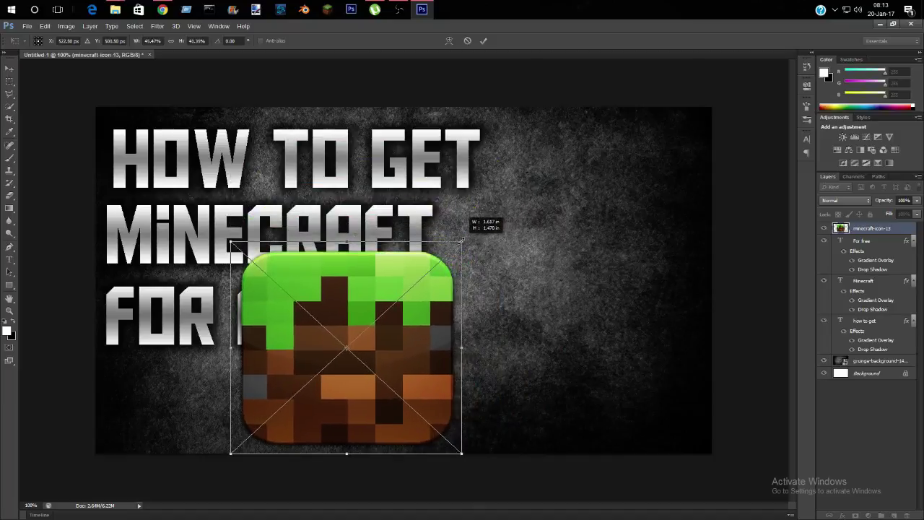
left_click_drag(474, 244, 423, 278)
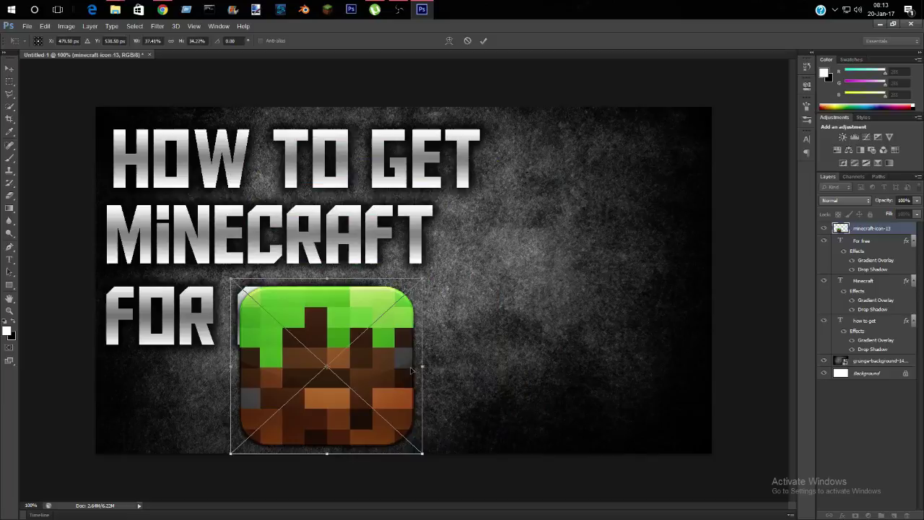
left_click_drag(423, 367, 415, 368)
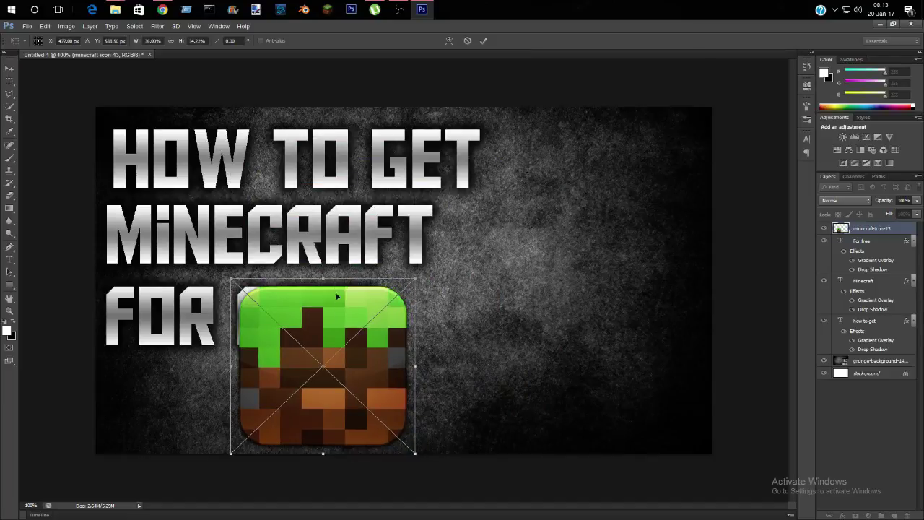
left_click_drag(323, 278, 323, 287)
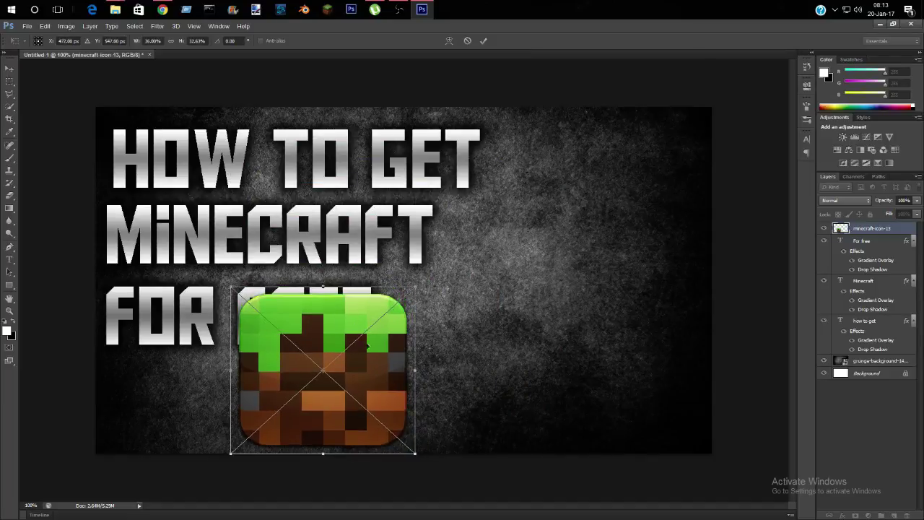
mouse_move(360, 358)
left_mouse_down()
mouse_move(600, 254)
mouse_move(588, 275)
left_mouse_up()
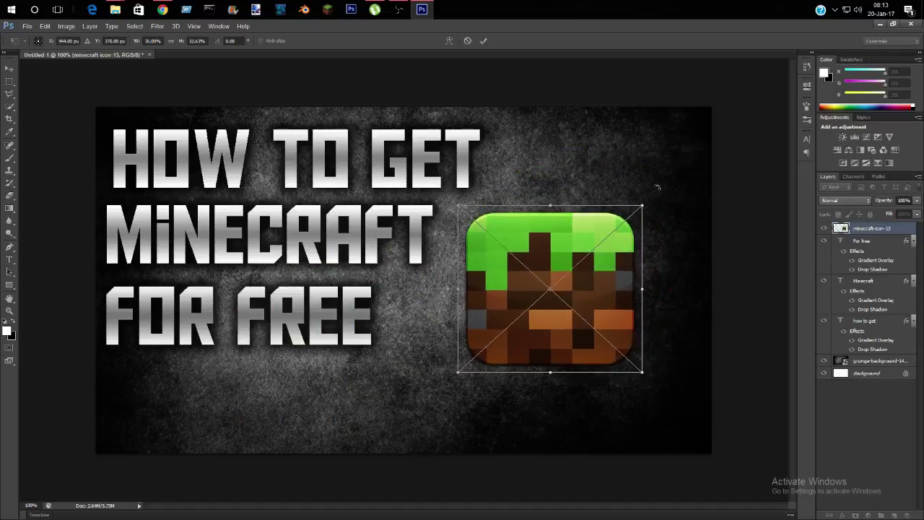
left_click_drag(654, 188, 684, 237)
left_click_drag(603, 302, 609, 301)
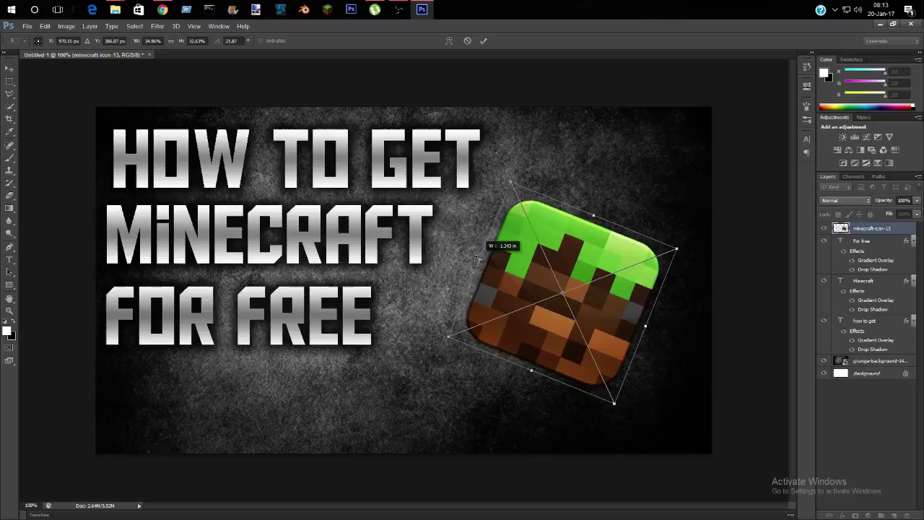
left_click_drag(596, 308, 569, 298)
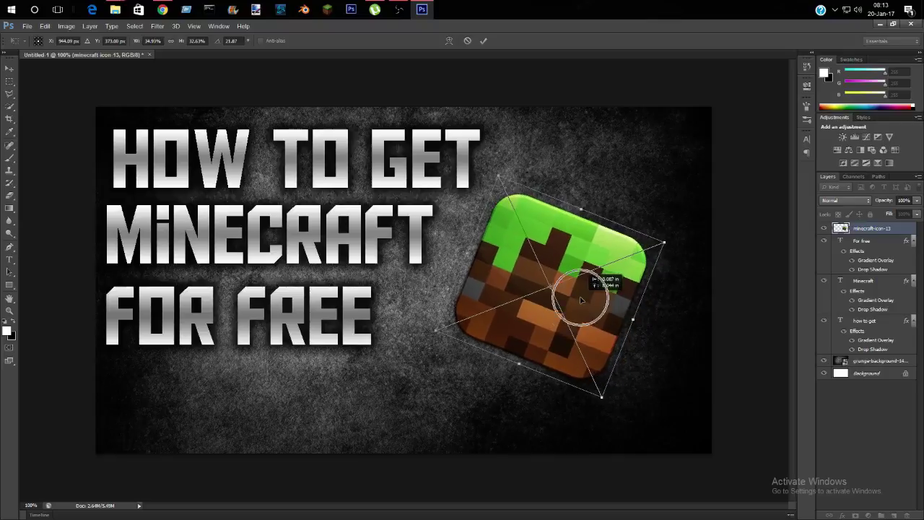
Commit the icon's transform and add a drop shadow with Distance 0 and Spread 55.
left_click(485, 38)
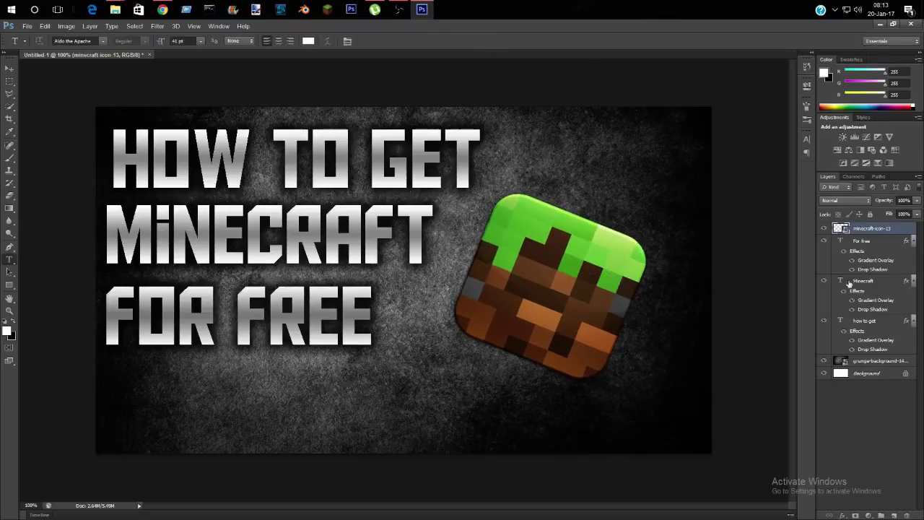
right_click(864, 231)
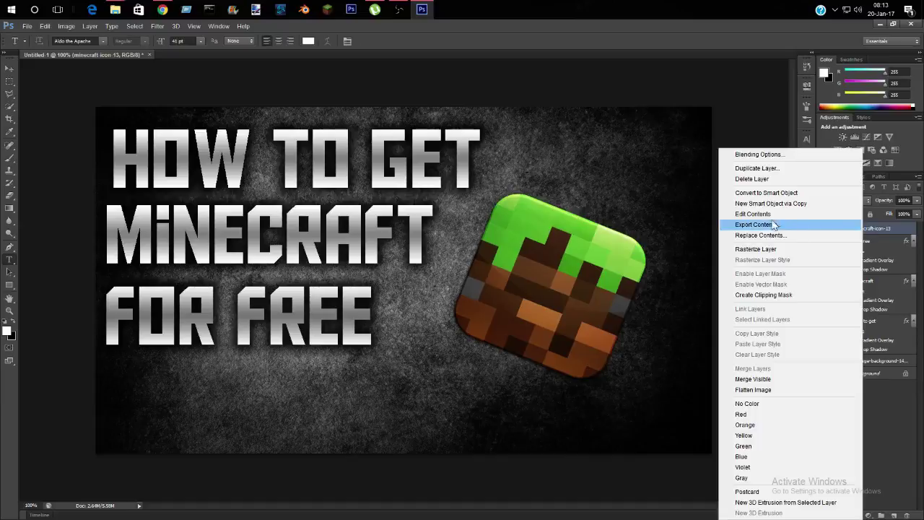
left_click(758, 154)
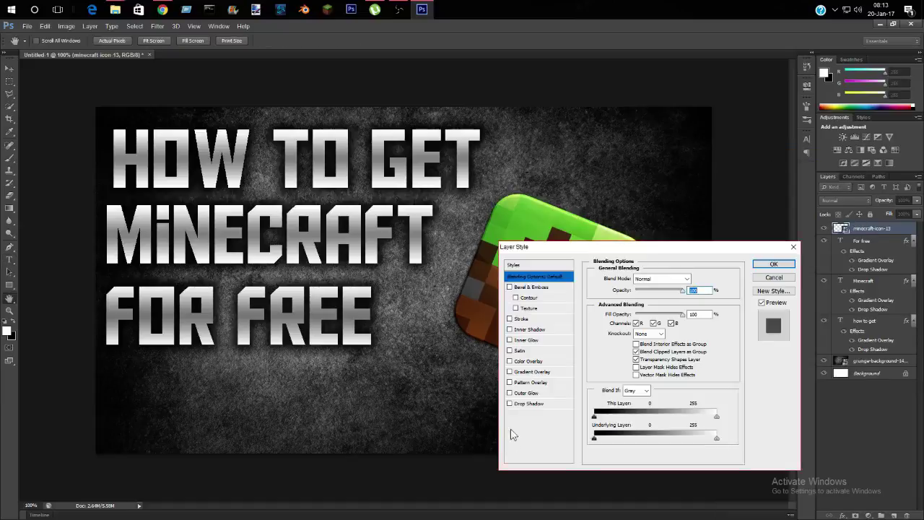
left_click(515, 404)
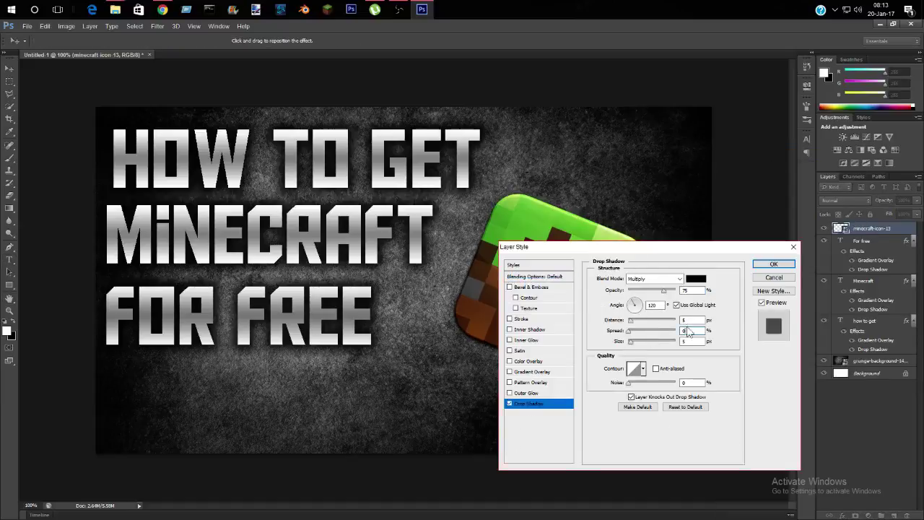
type("0")
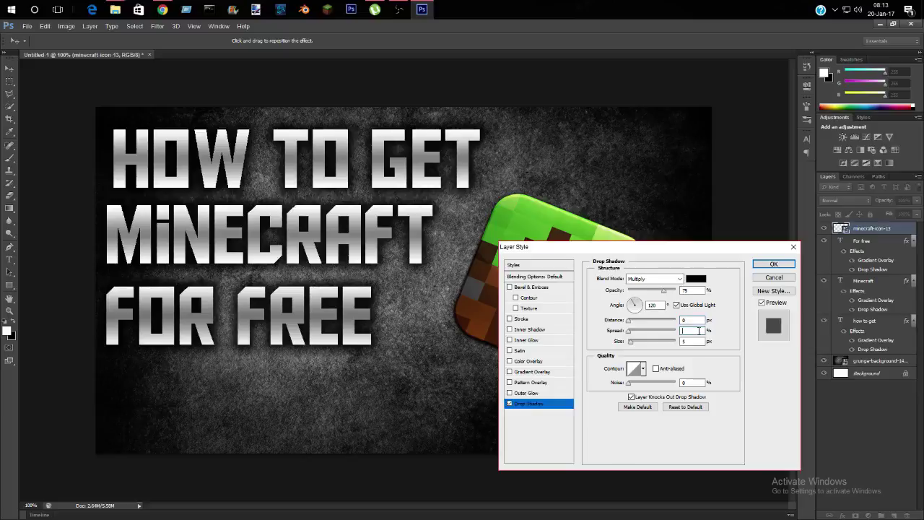
type("50")
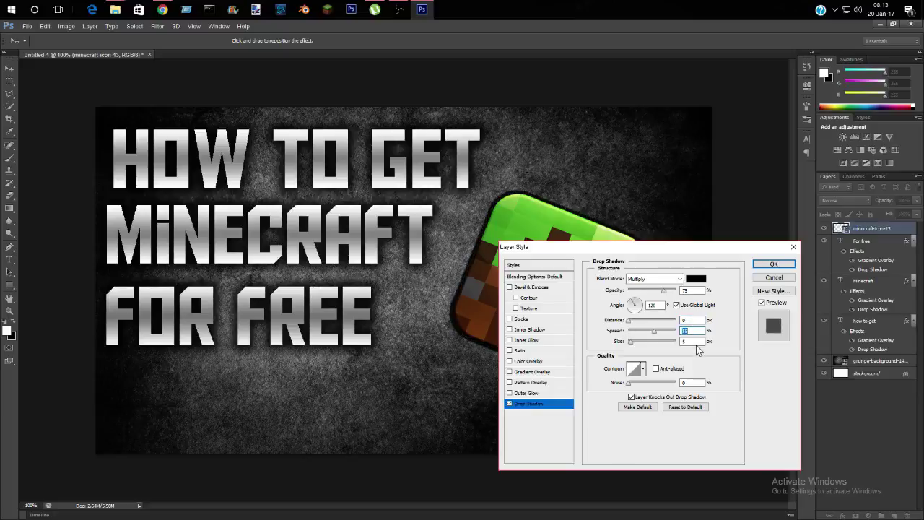
left_click(697, 342)
type("5")
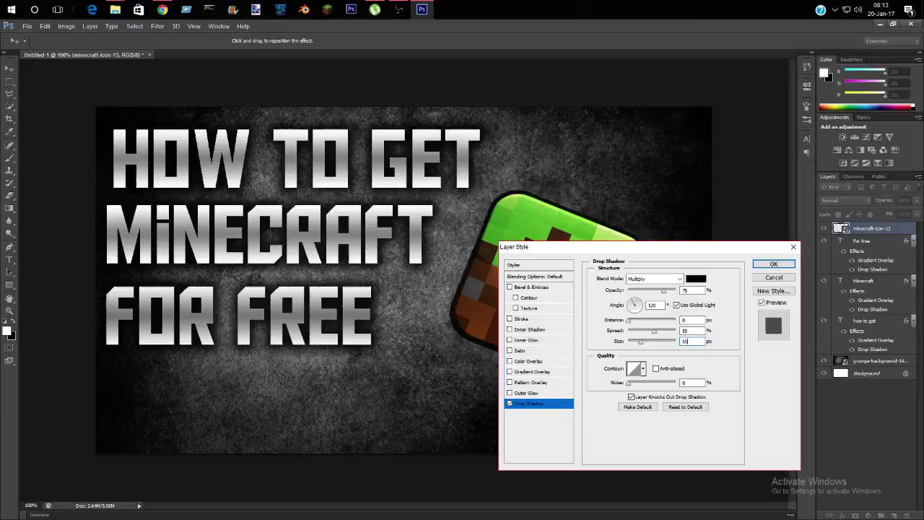
left_click(779, 264)
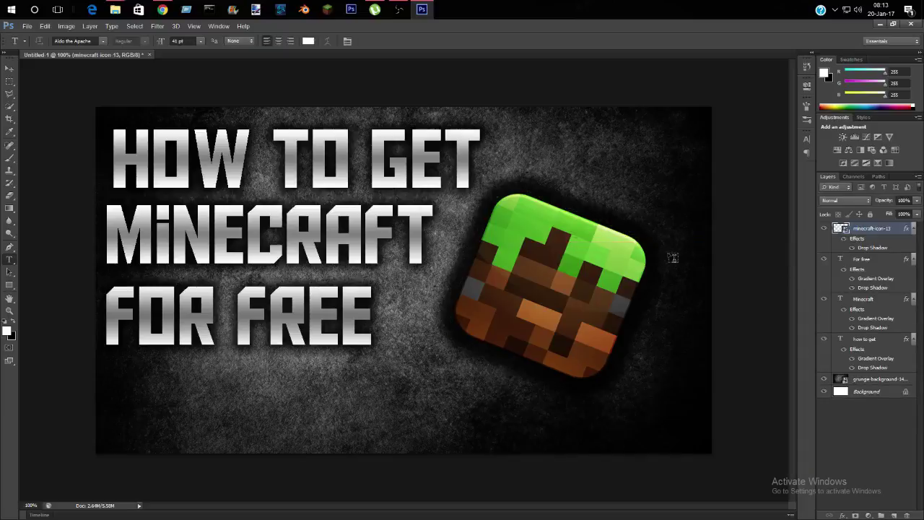
Save the design as Thumbnail.png, then quit Photoshop without saving the document.
left_click(28, 26)
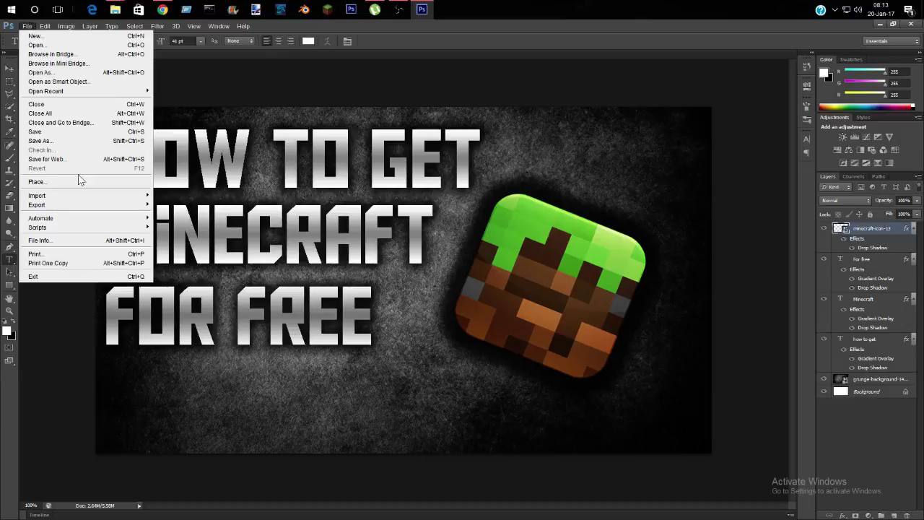
left_click(66, 152)
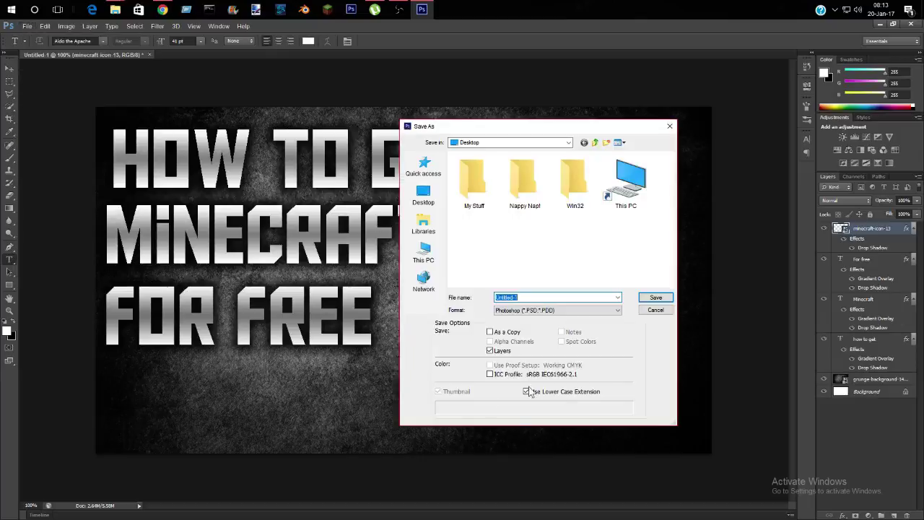
left_click(520, 310)
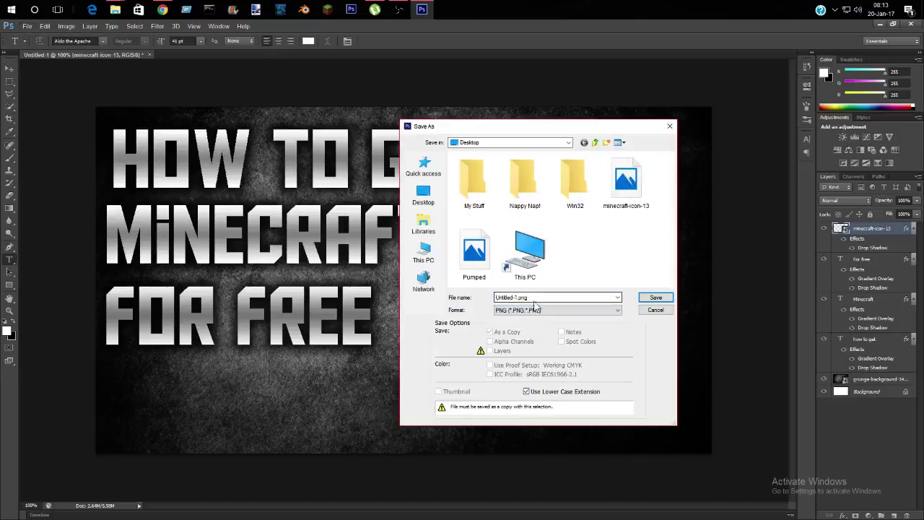
left_click(517, 426)
double_click(541, 297)
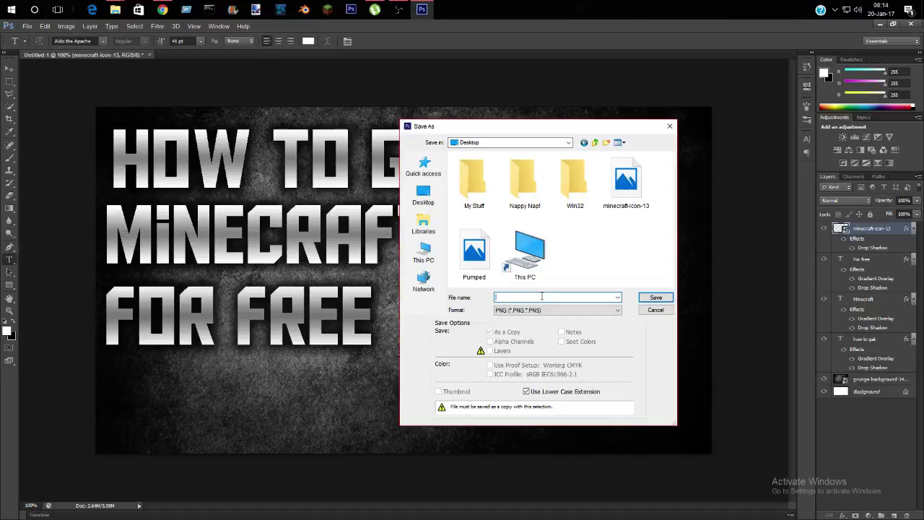
type("Thumbnail")
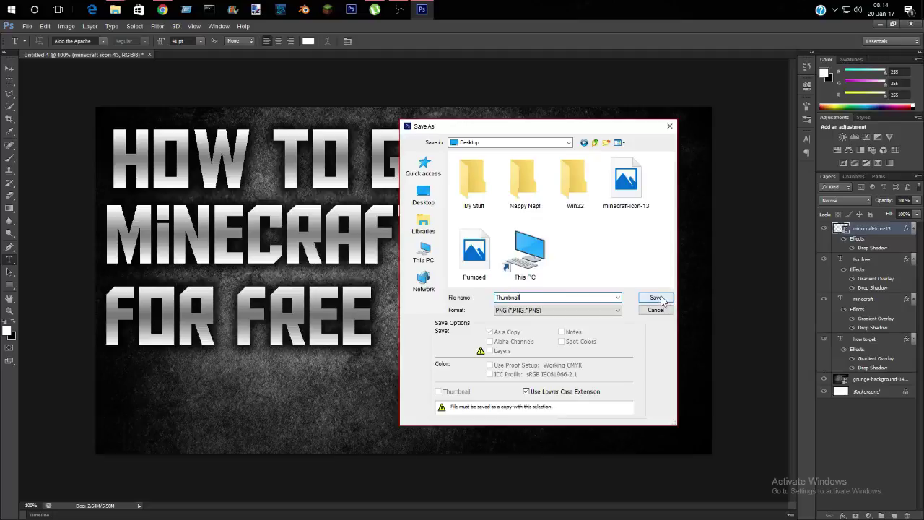
left_click(655, 298)
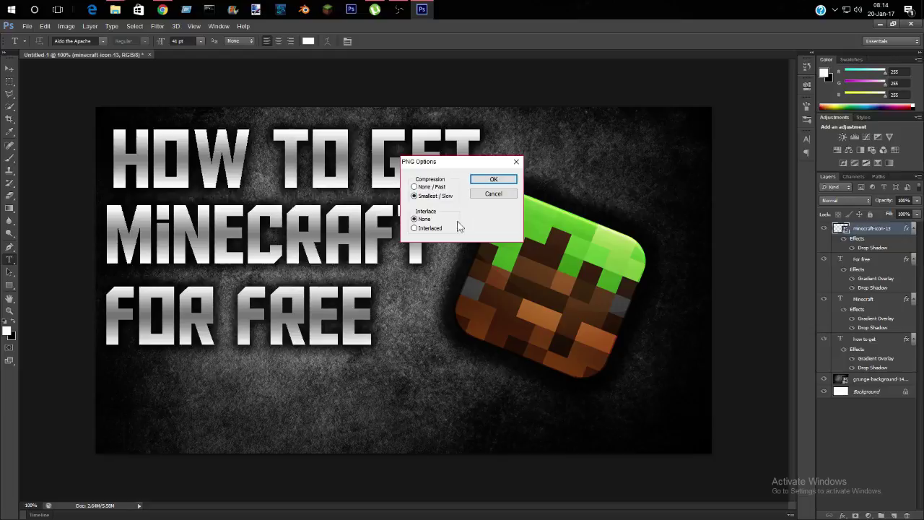
left_click(493, 180)
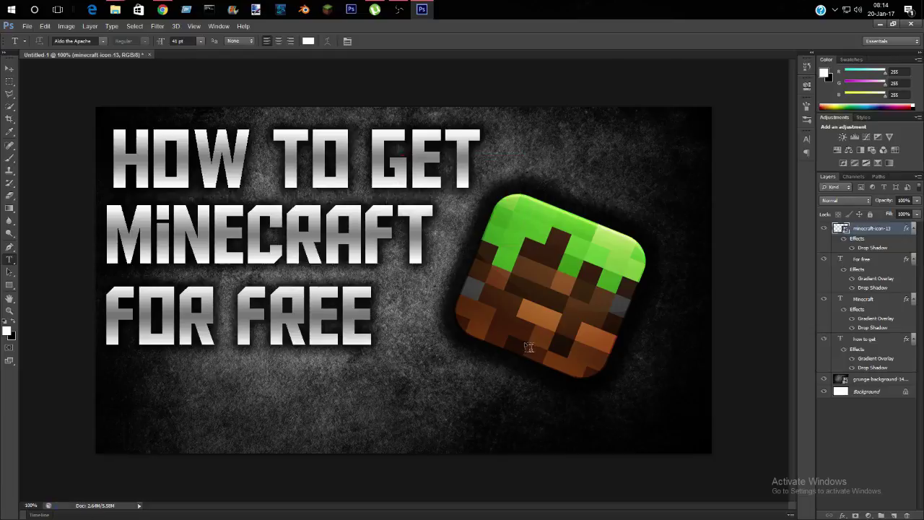
left_click(911, 24)
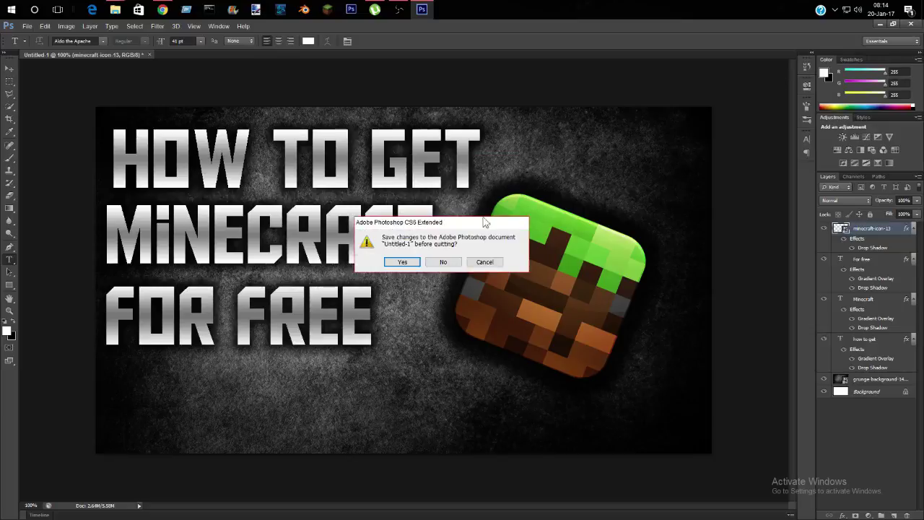
left_click(443, 261)
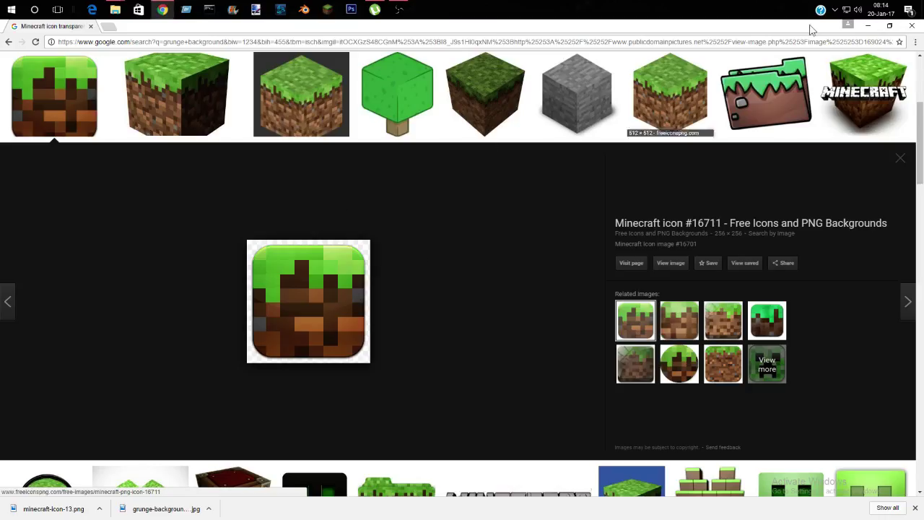
Close Chrome, open the desktop's Thumbnail.png in Photos to check it, then close it.
left_click(912, 26)
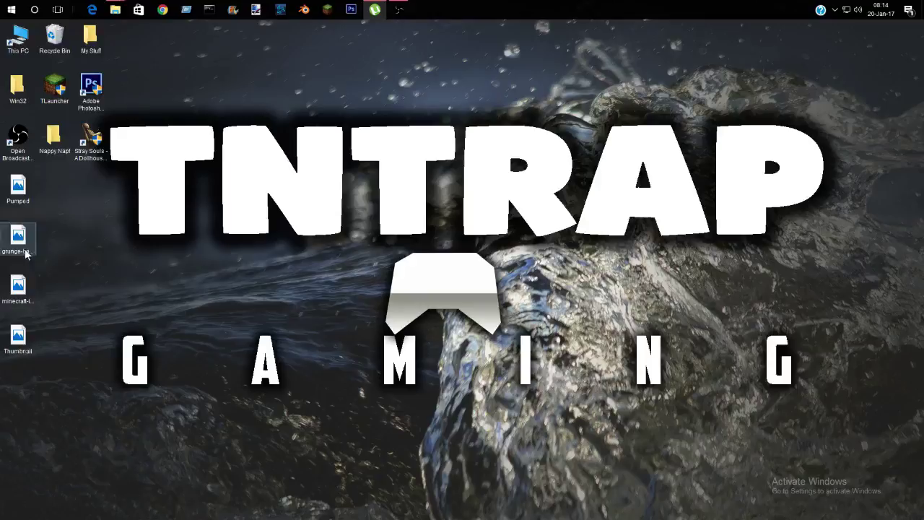
mouse_move(13, 346)
left_mouse_down()
mouse_move(163, 213)
mouse_move(173, 246)
left_mouse_up()
double_click(154, 240)
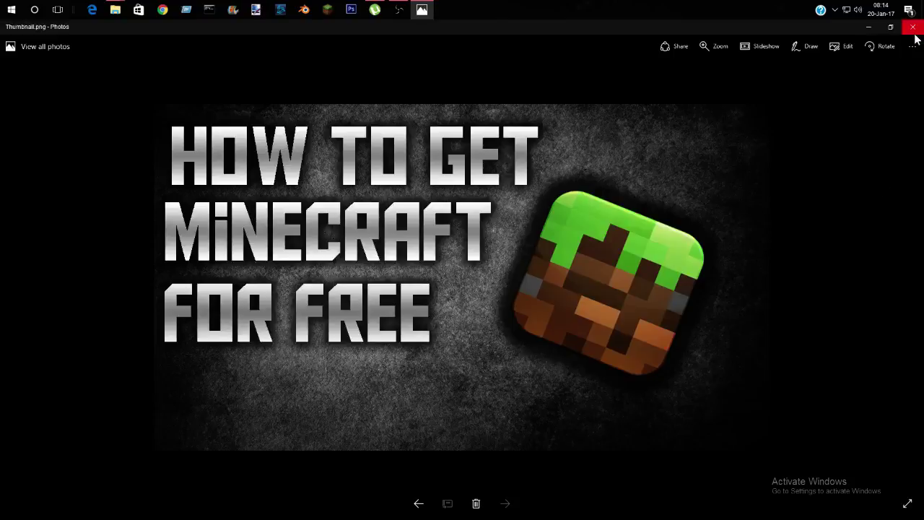
left_click(913, 27)
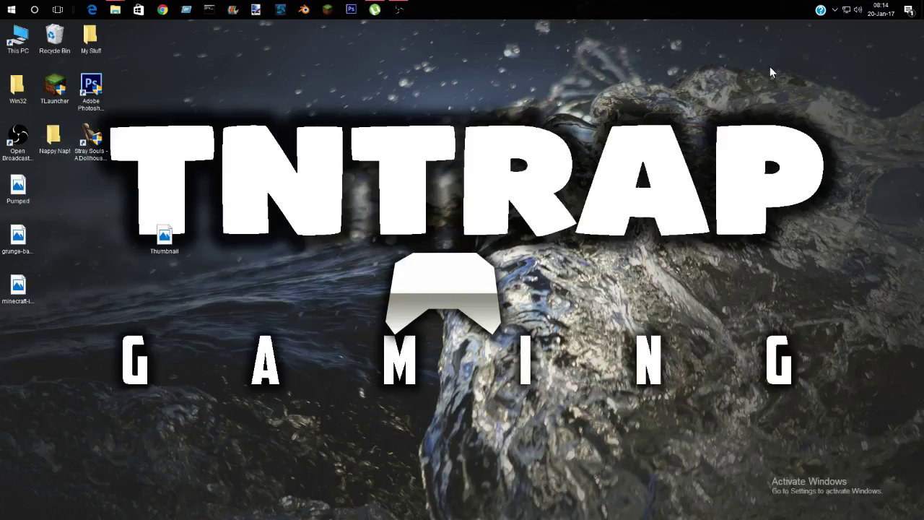